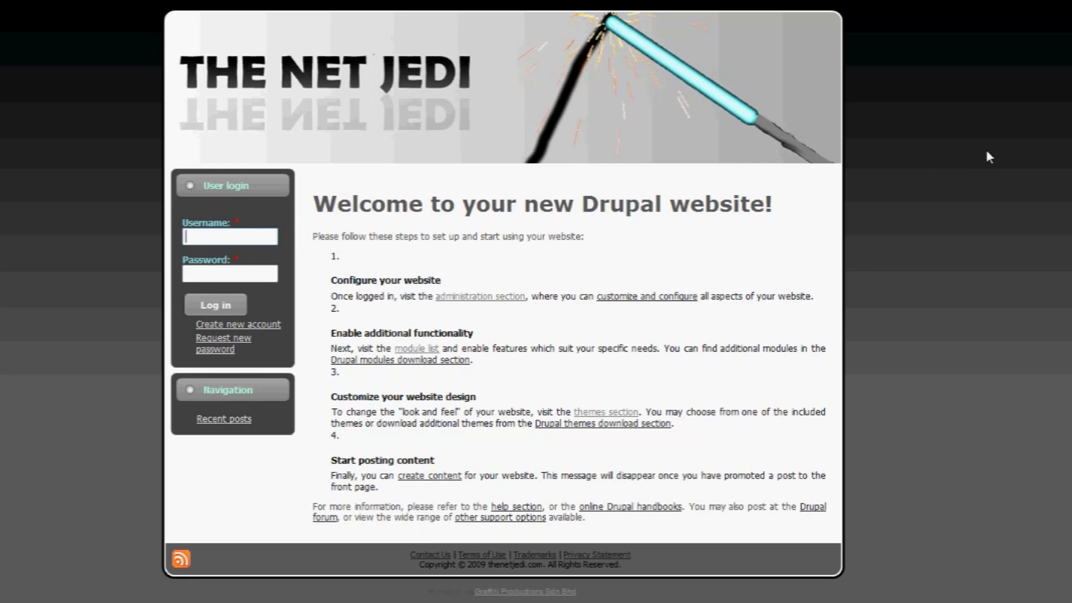
# - Log in to The Net Jedi with username admin and the account password
pyautogui.doubleClick(265, 235)
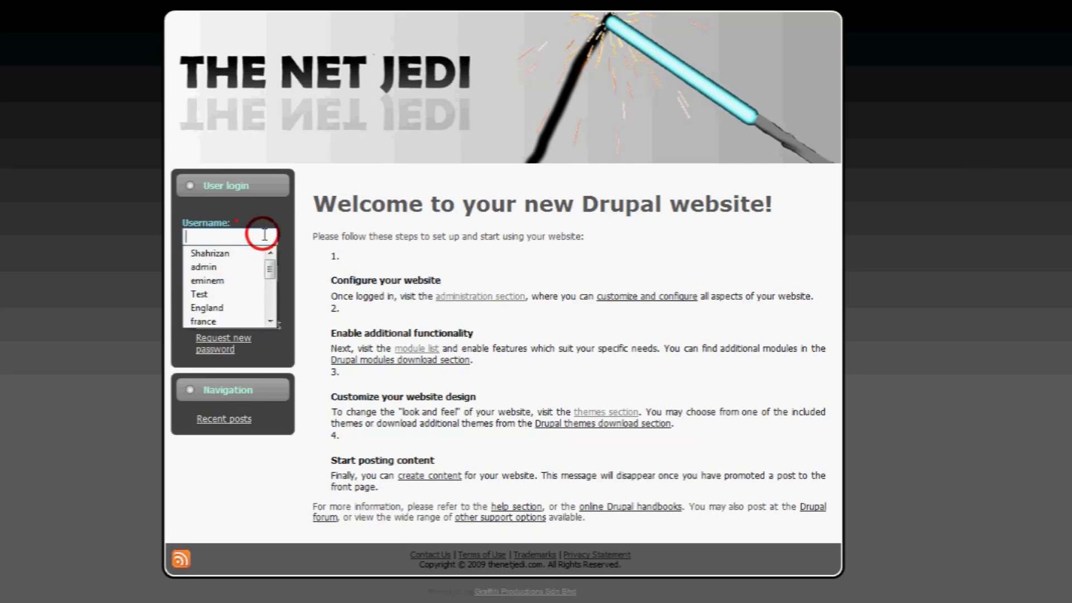
pyautogui.write('admin')
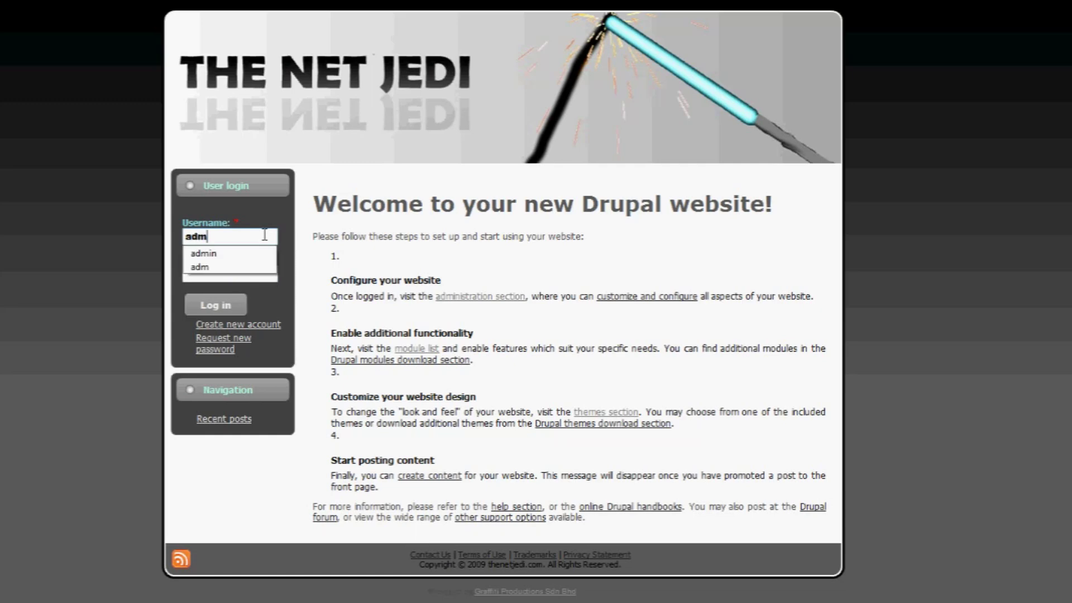
pyautogui.press('Tab')
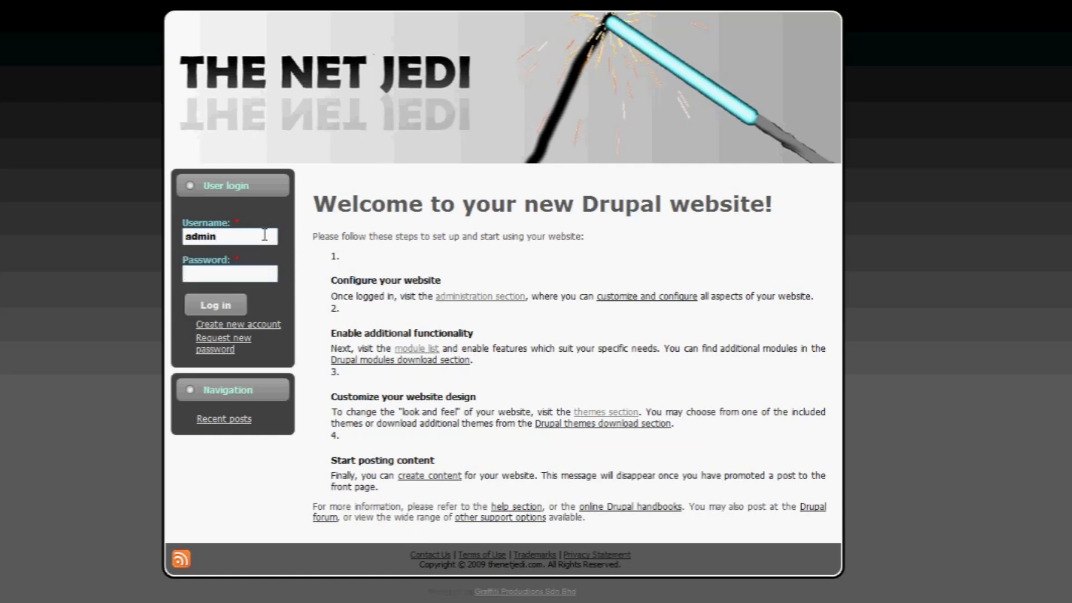
pyautogui.write('**********')
pyautogui.click(229, 306)
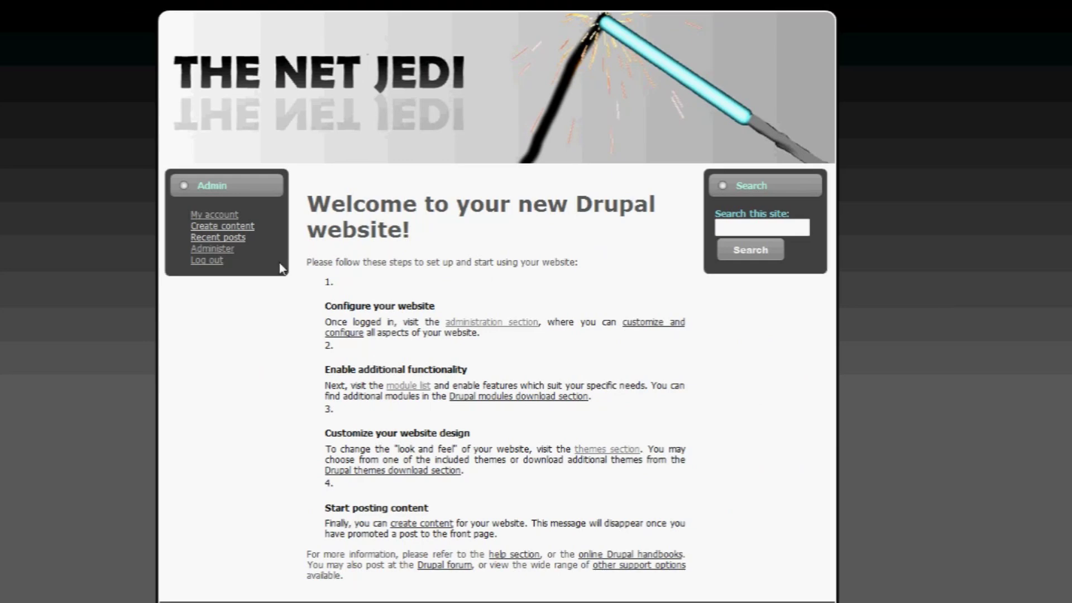
# - Open the Administer page from the Admin menu and browse its administration task list
pyautogui.click(223, 252)
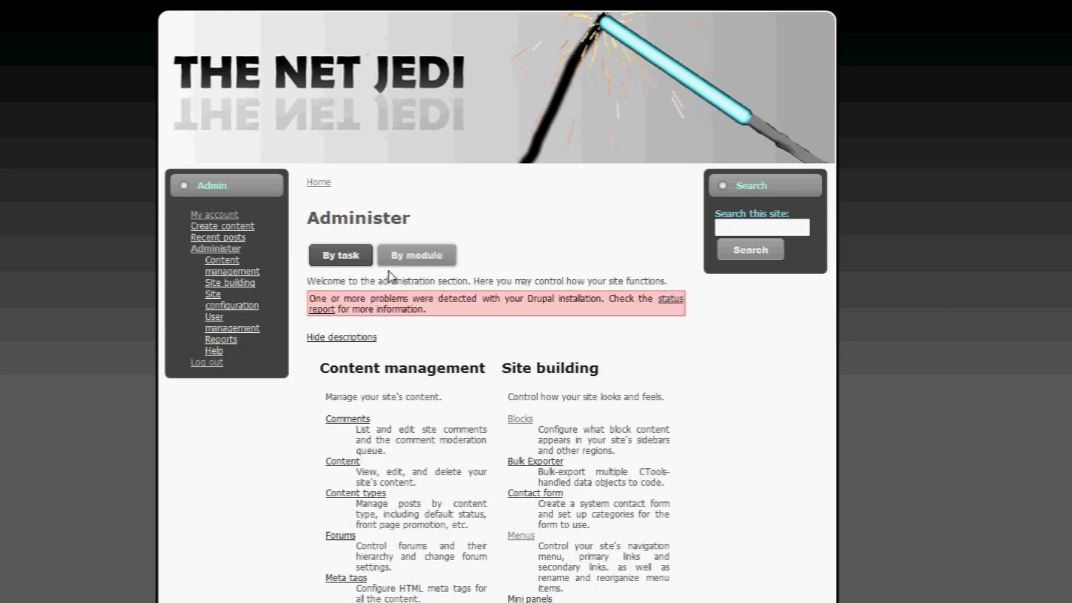
pyautogui.scroll(-15, 648, 304)
pyautogui.scroll(15, 648, 304)
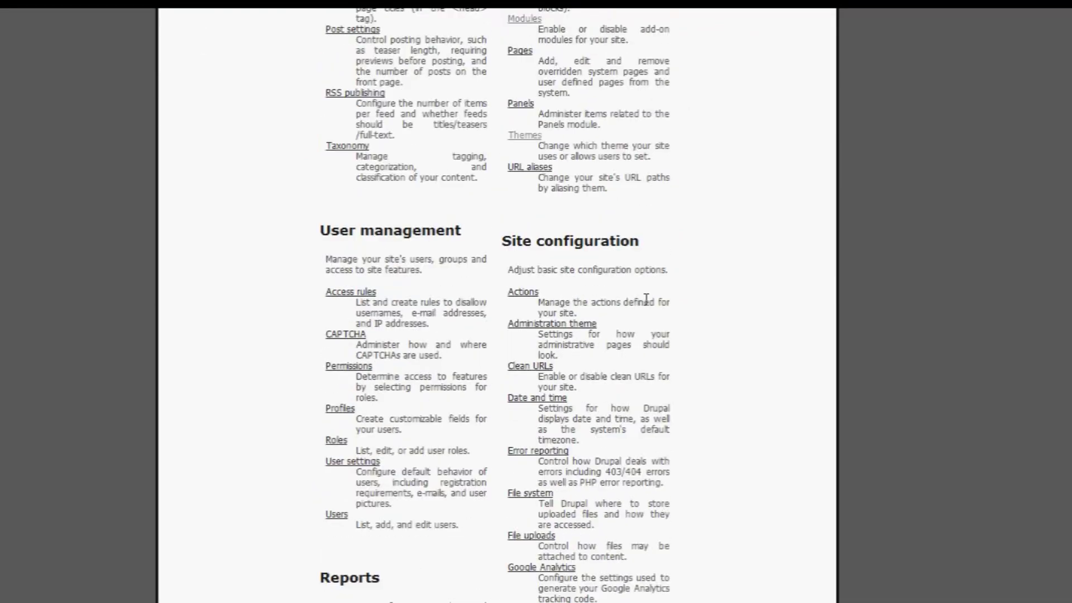
pyautogui.scroll(-3, 633, 290)
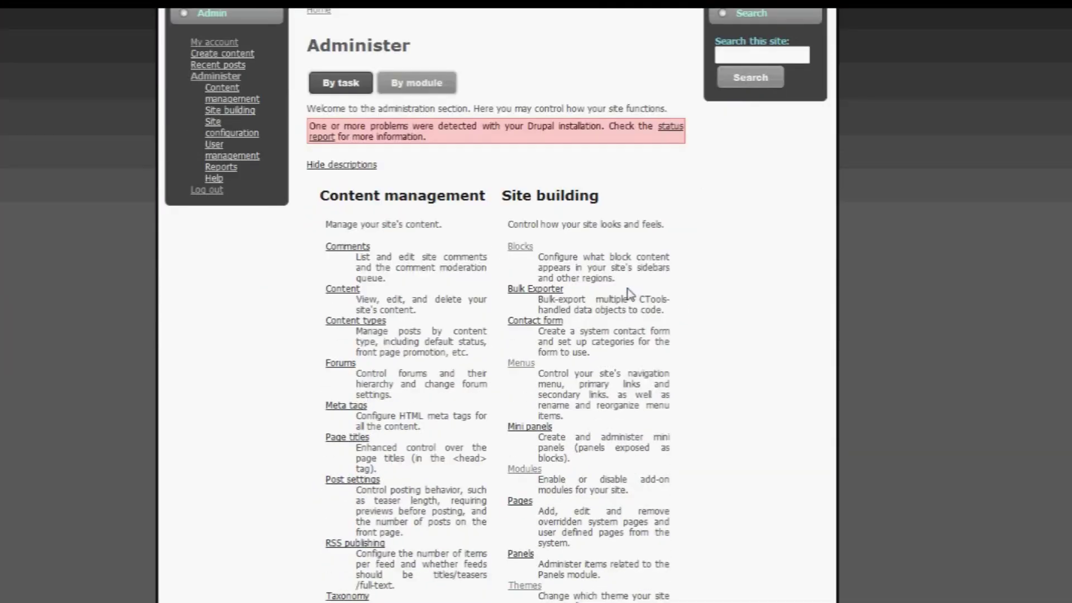
pyautogui.scroll(-3, 614, 245)
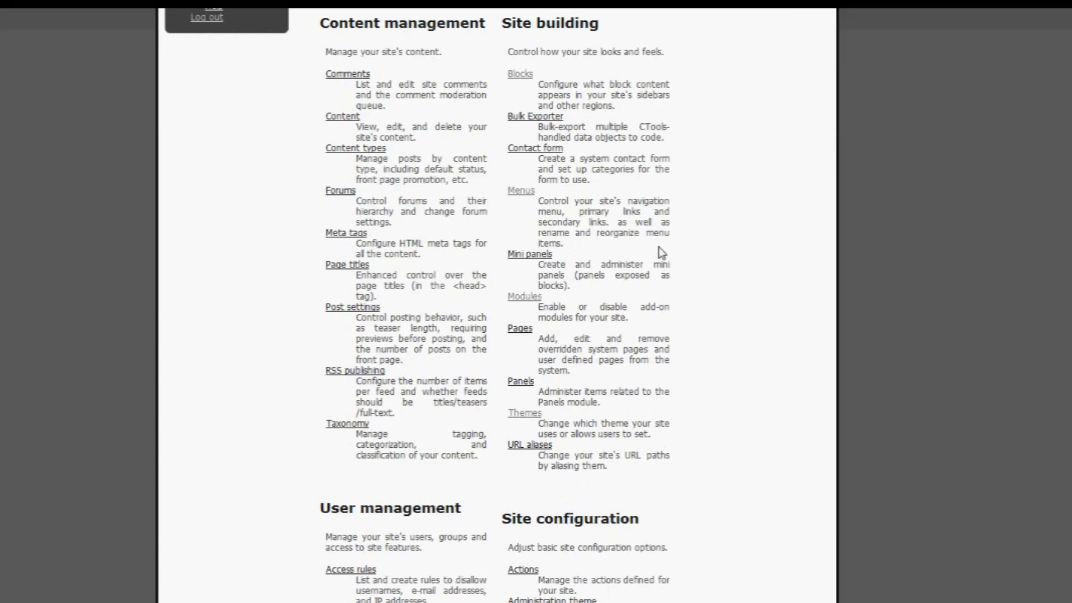
pyautogui.scroll(5, 659, 254)
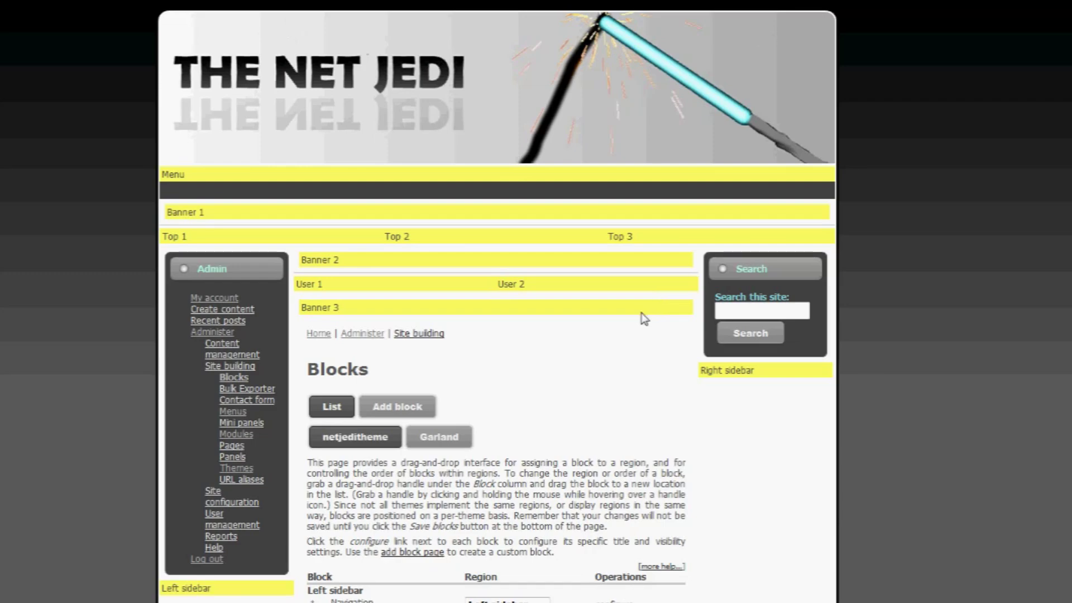
# - On the Blocks page, assign the Primary links block to the Menu region, then return to Administer
pyautogui.scroll(-5, 639, 318)
pyautogui.scroll(5, 639, 319)
pyautogui.scroll(-1, 641, 320)
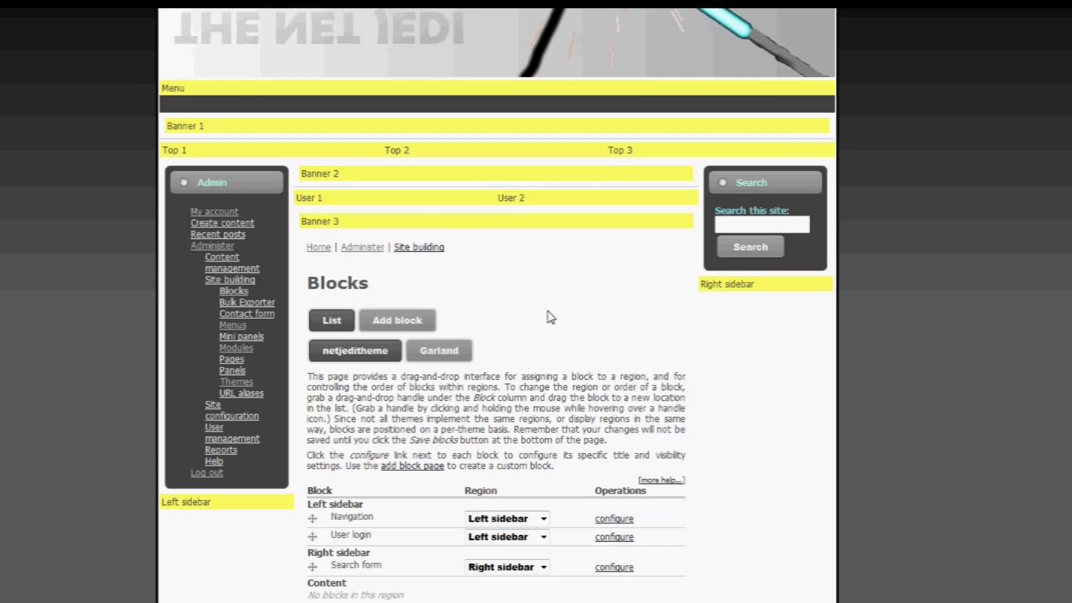
pyautogui.scroll(-1, 551, 317)
pyautogui.scroll(2, 551, 317)
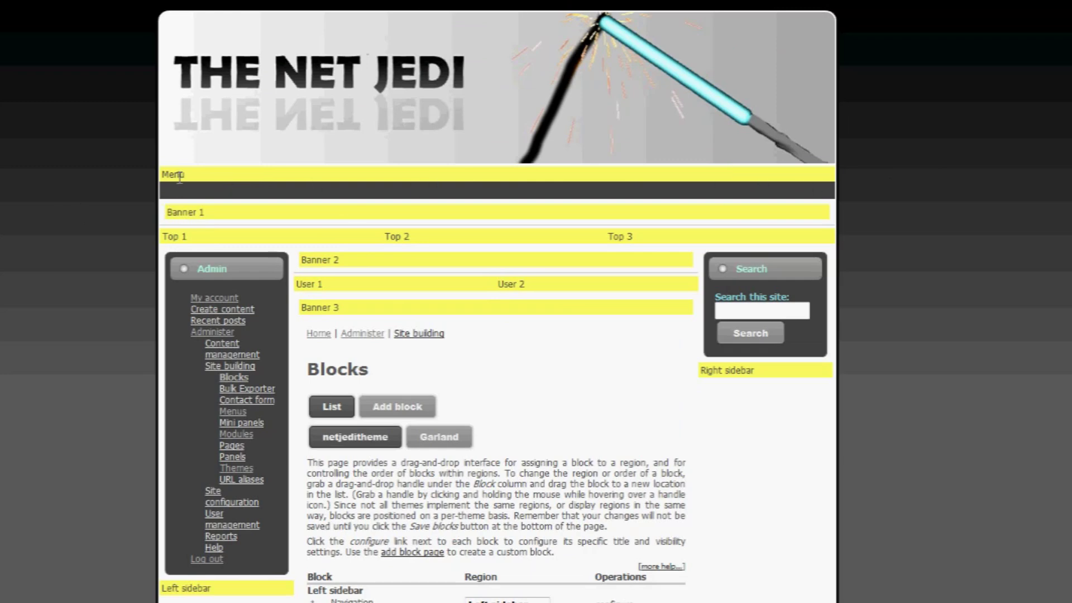
pyautogui.scroll(-5, 648, 374)
pyautogui.scroll(-5, 631, 354)
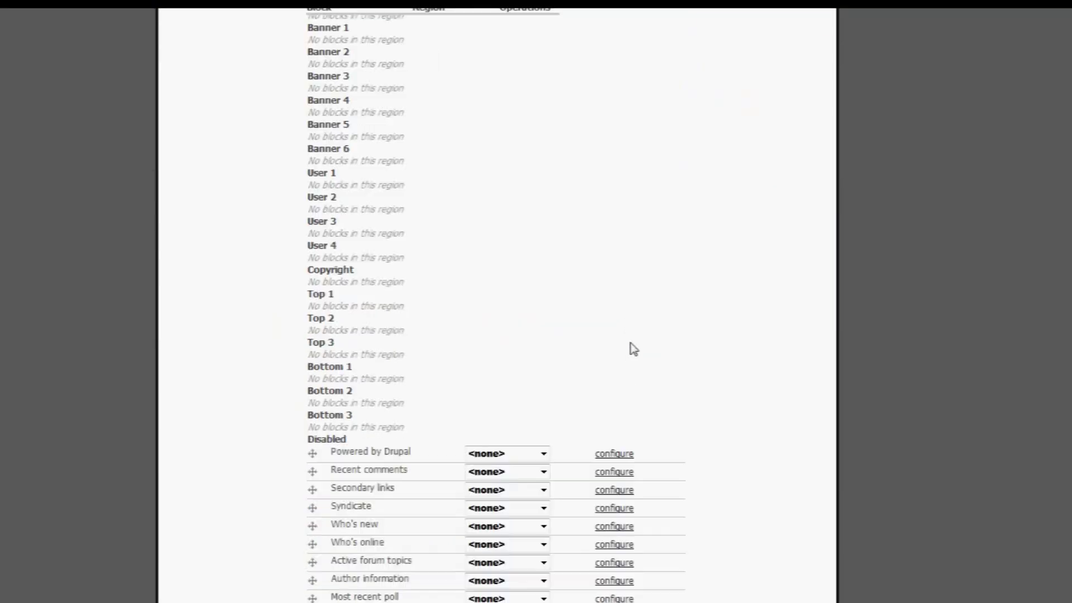
pyautogui.scroll(-4, 633, 349)
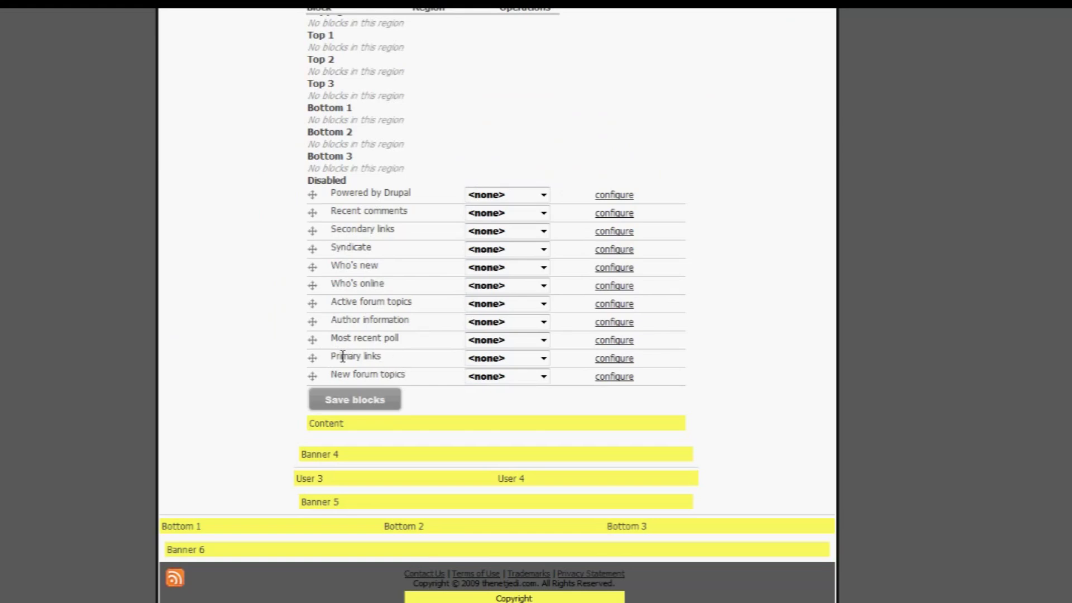
pyautogui.click(545, 362)
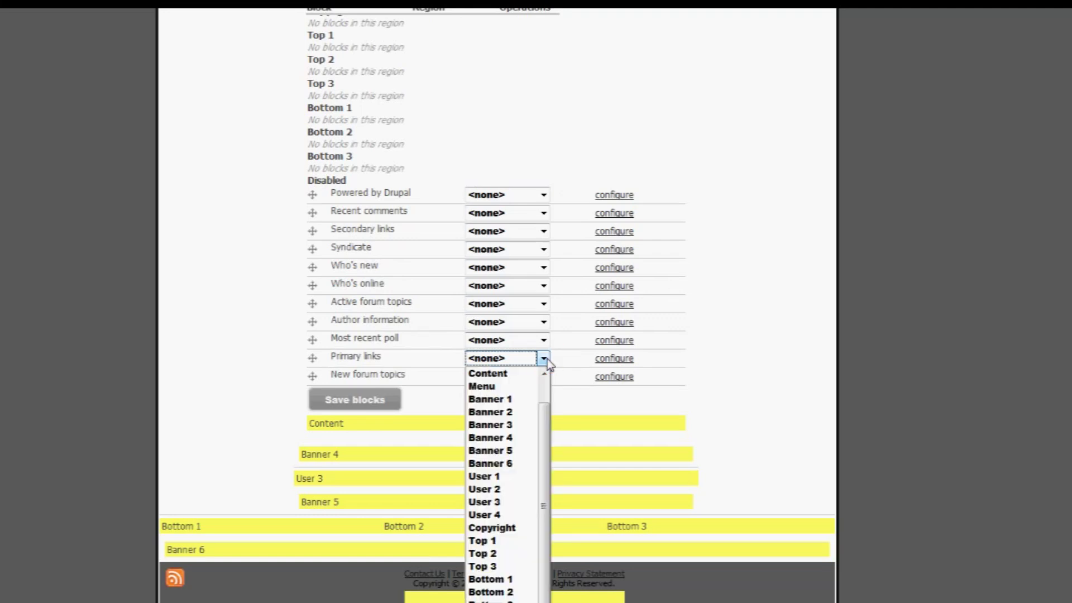
pyautogui.click(517, 386)
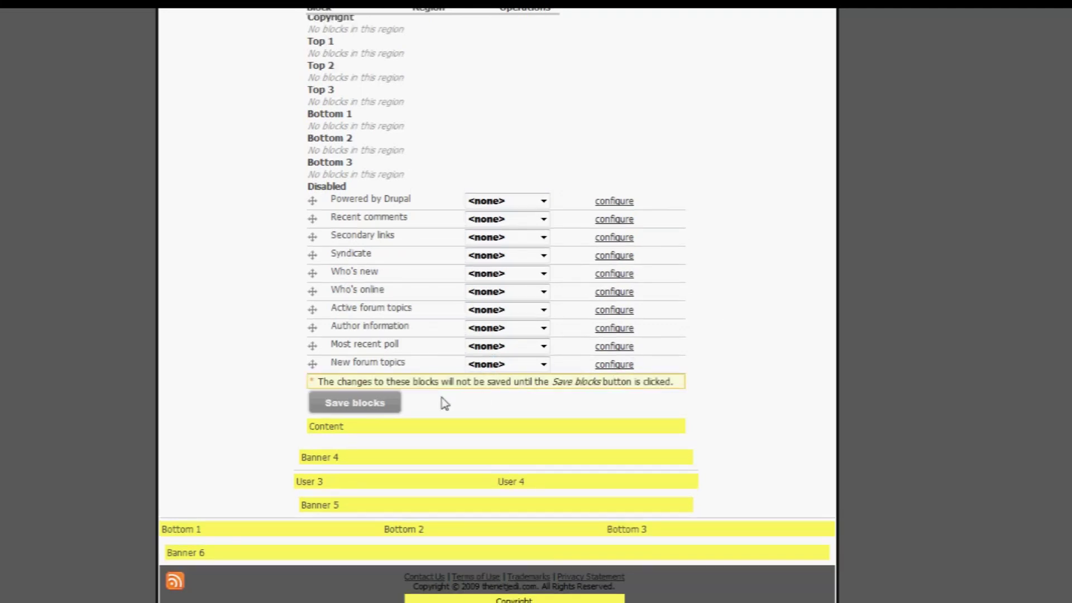
pyautogui.scroll(8, 443, 402)
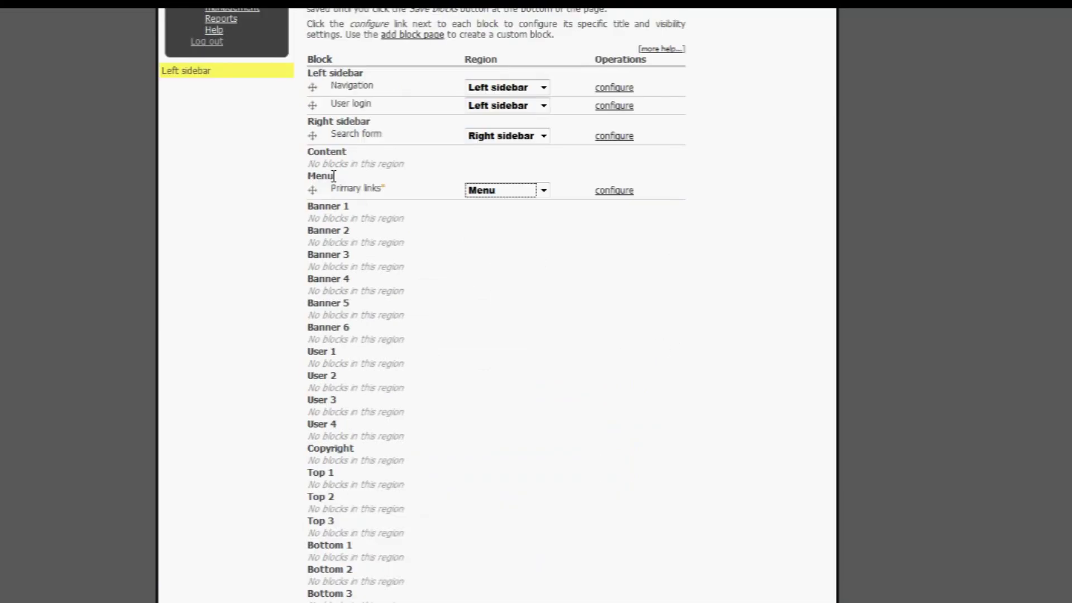
pyautogui.scroll(-8, 645, 345)
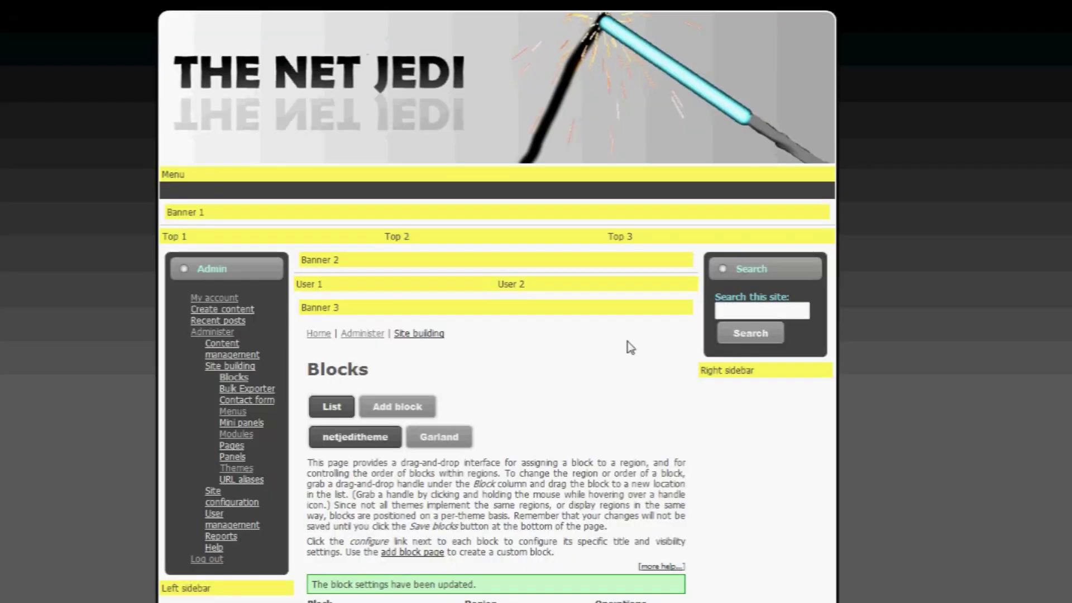
pyautogui.click(213, 334)
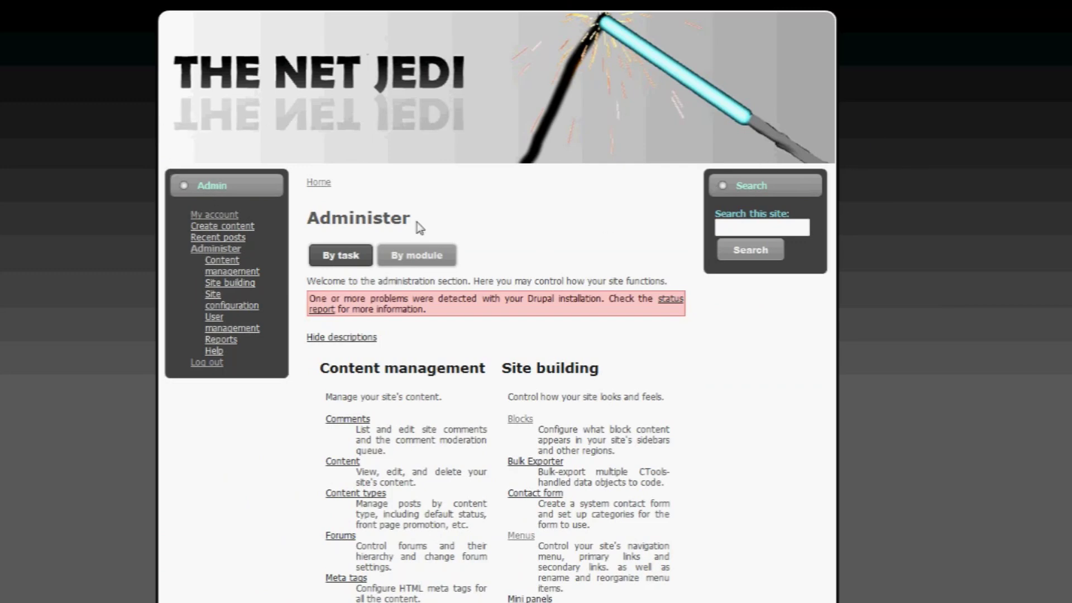
# - Go to Menus > Primary links and open its Add item form at the Path field
pyautogui.scroll(-3, 721, 296)
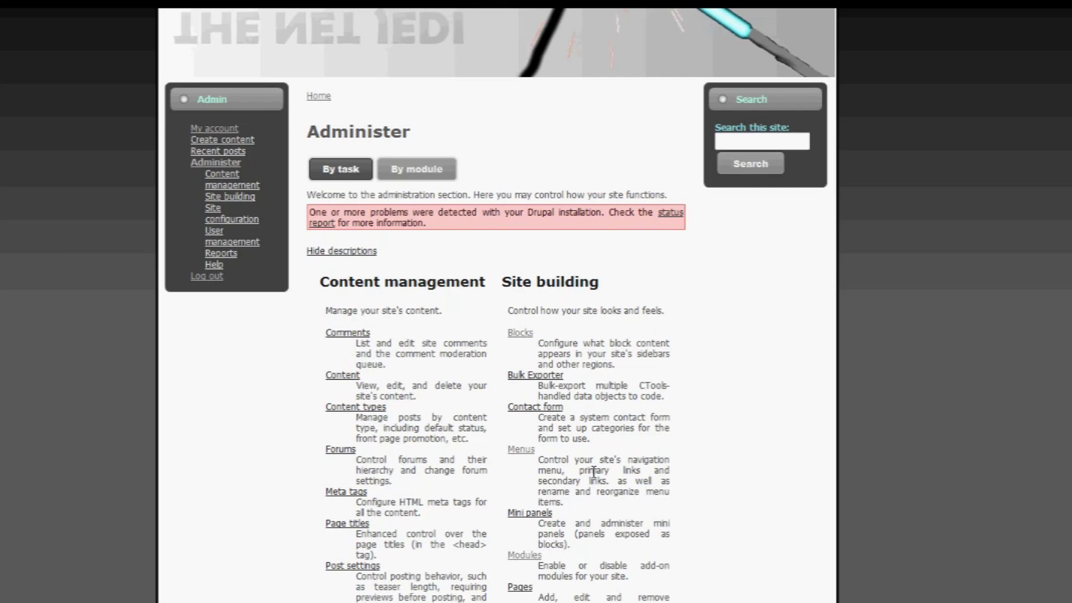
pyautogui.click(519, 450)
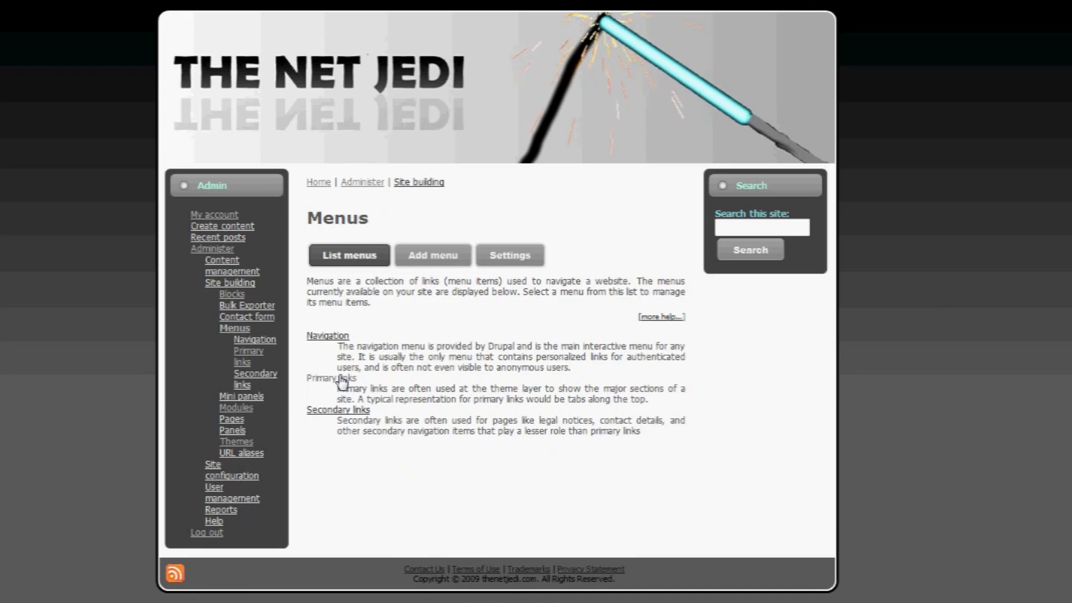
pyautogui.click(341, 380)
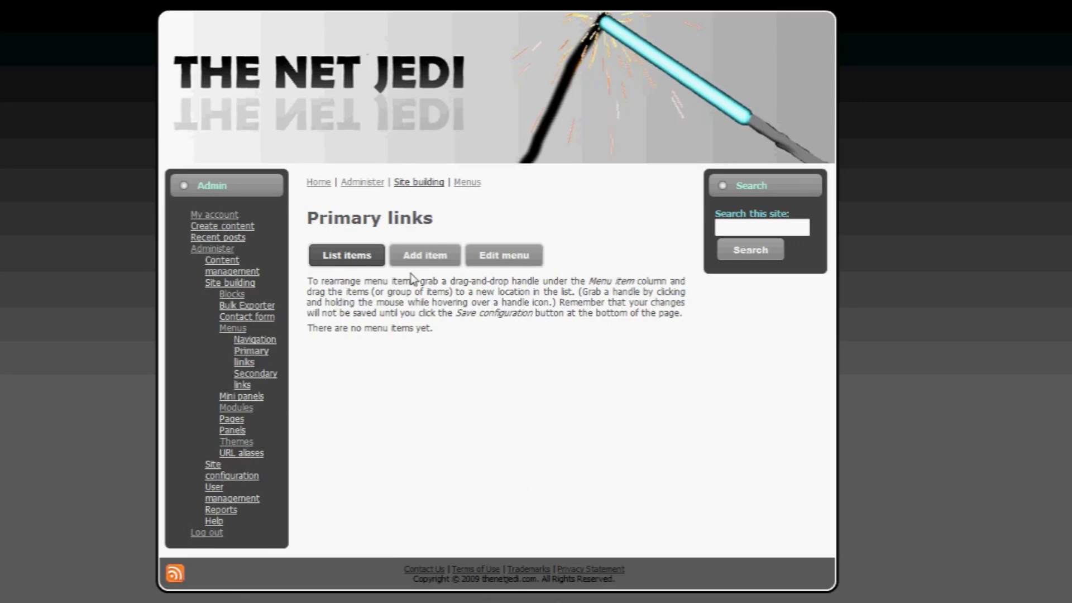
pyautogui.click(428, 263)
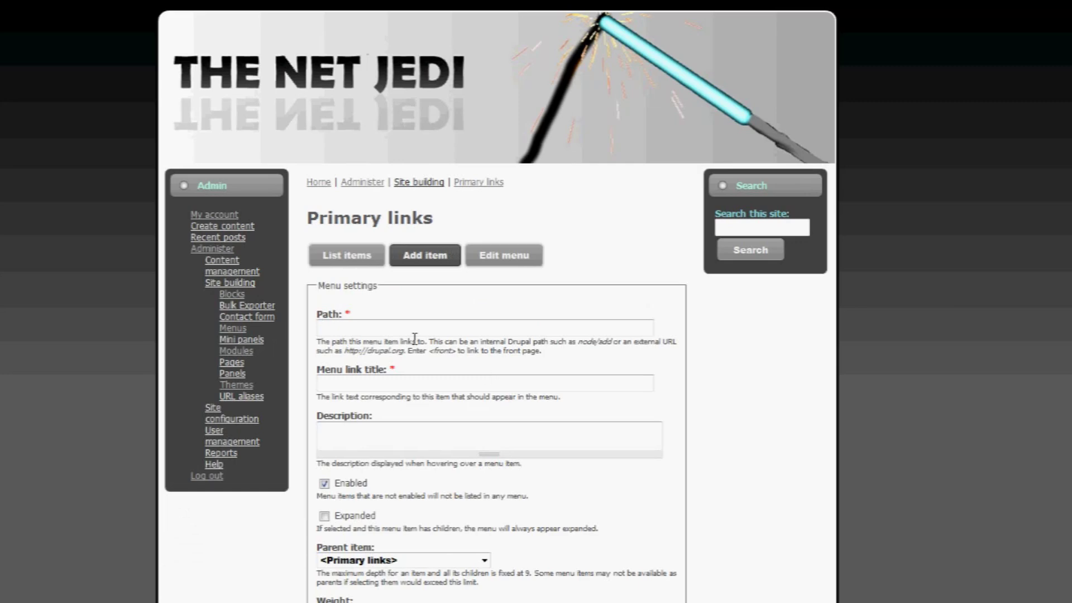
pyautogui.click(413, 328)
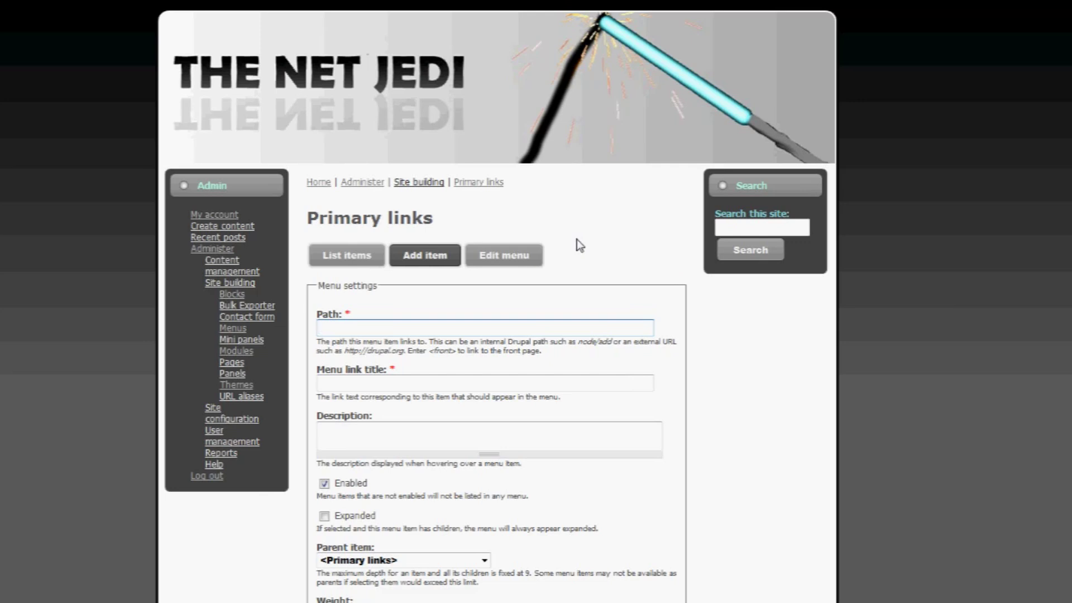
# - Replace the typed web address with <front> as the new item's path
pyautogui.write('http:')
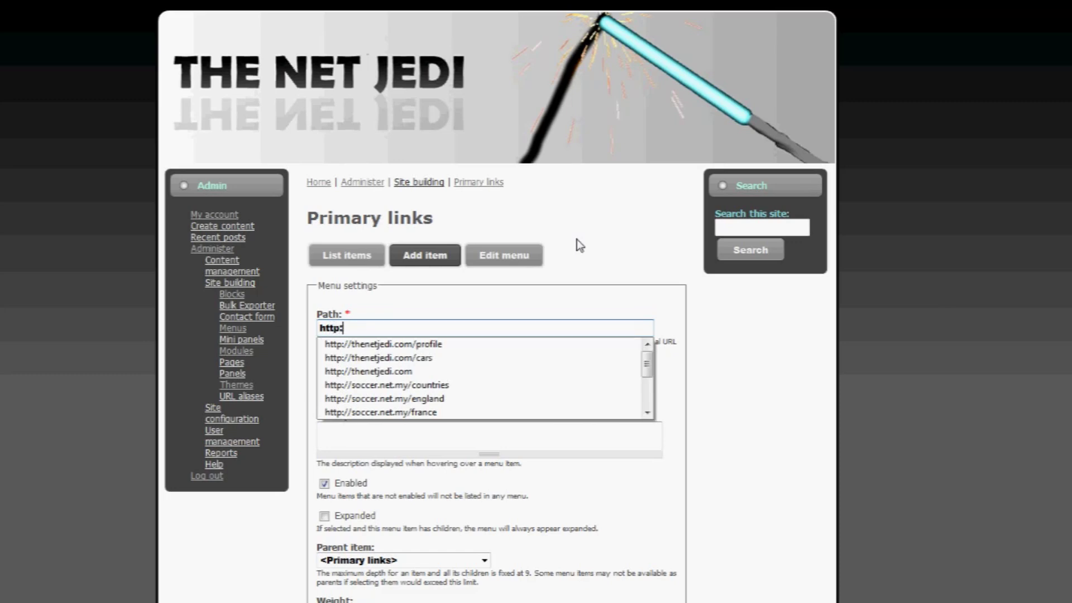
pyautogui.write('//th')
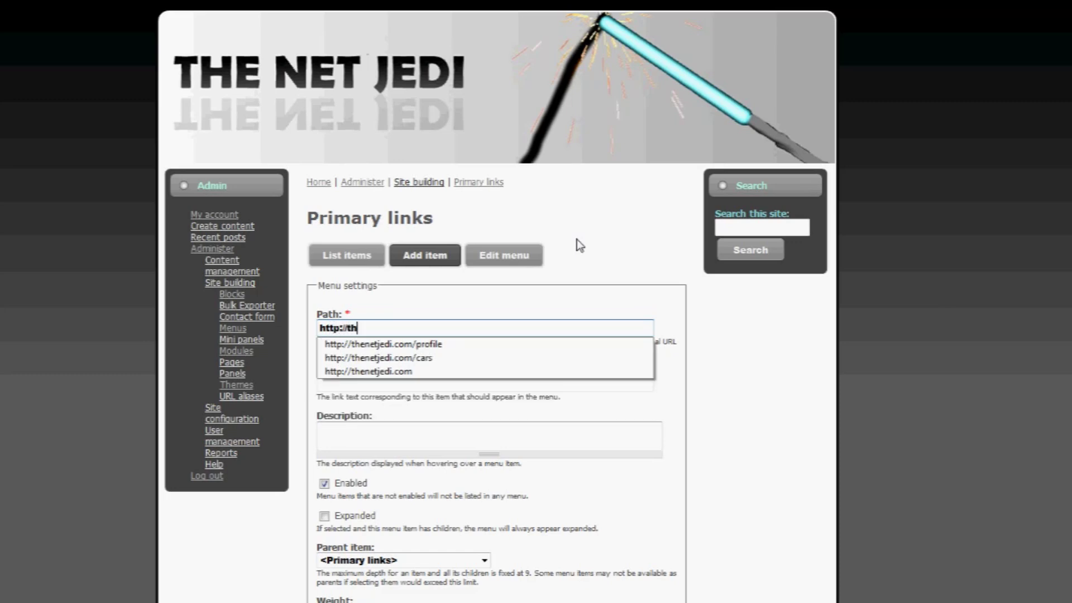
pyautogui.write('enetjedi.com')
pyautogui.moveTo(430, 329); pyautogui.dragTo(313, 313)
pyautogui.press('BackSpace')
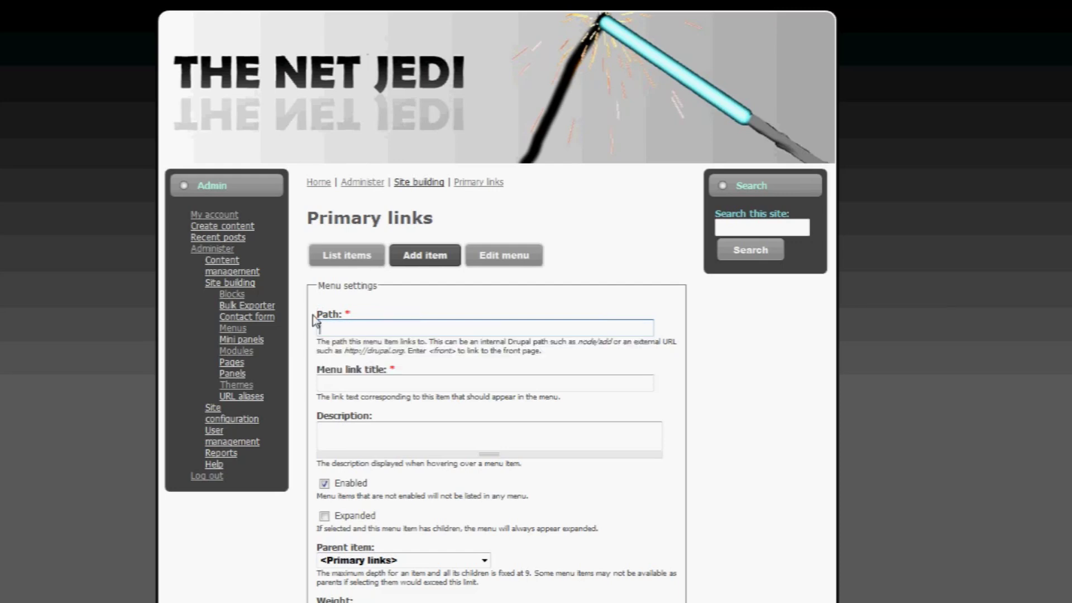
pyautogui.write('<fron')
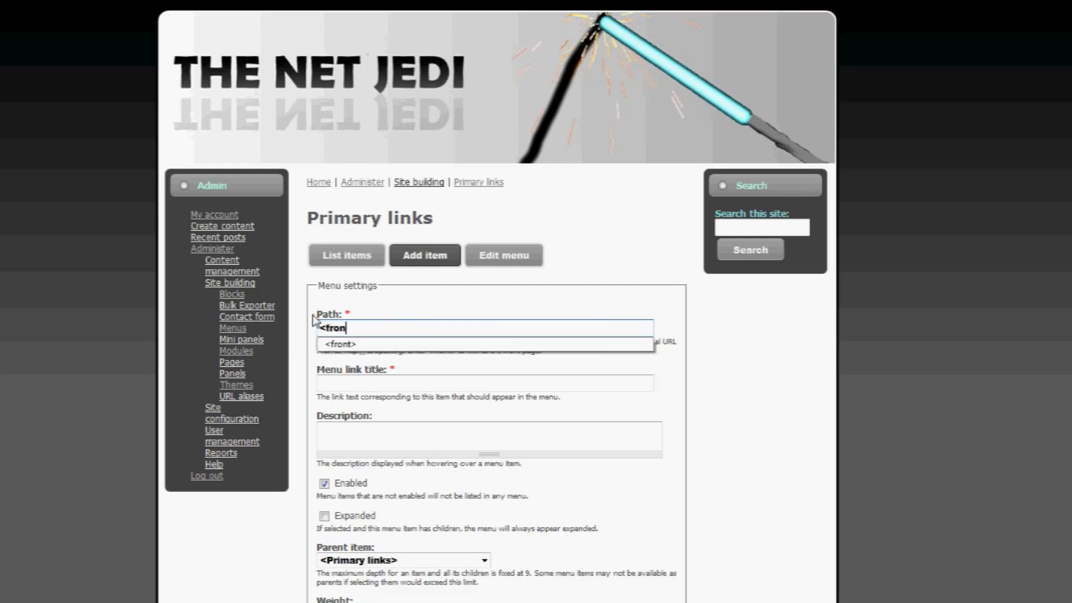
pyautogui.write('t>')
pyautogui.press('Tab')
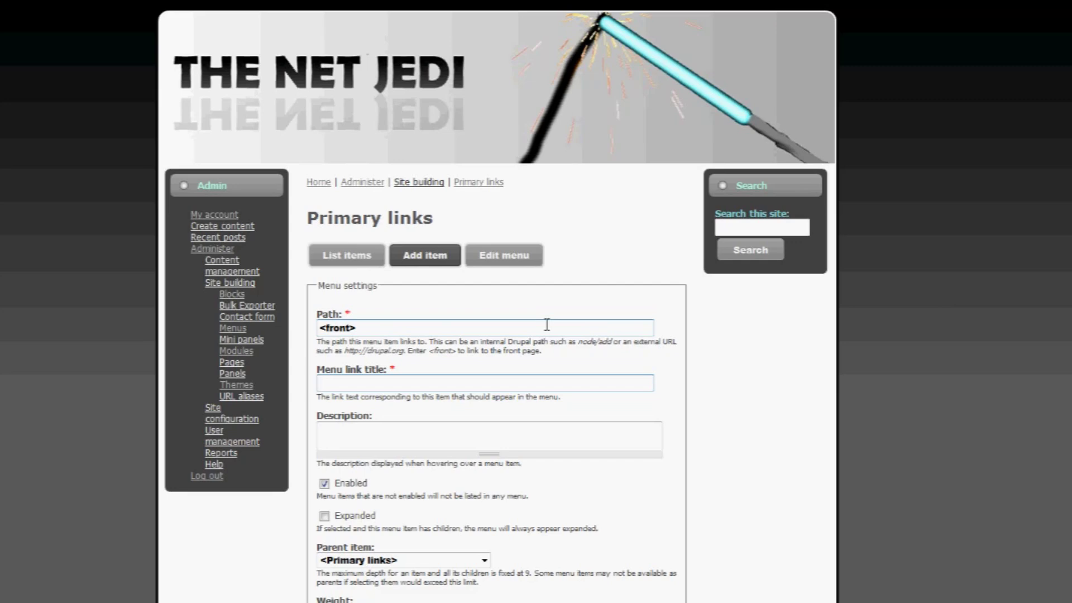
# - Set the menu link title to HOME in capitals and move to the Description field
pyautogui.write('home')
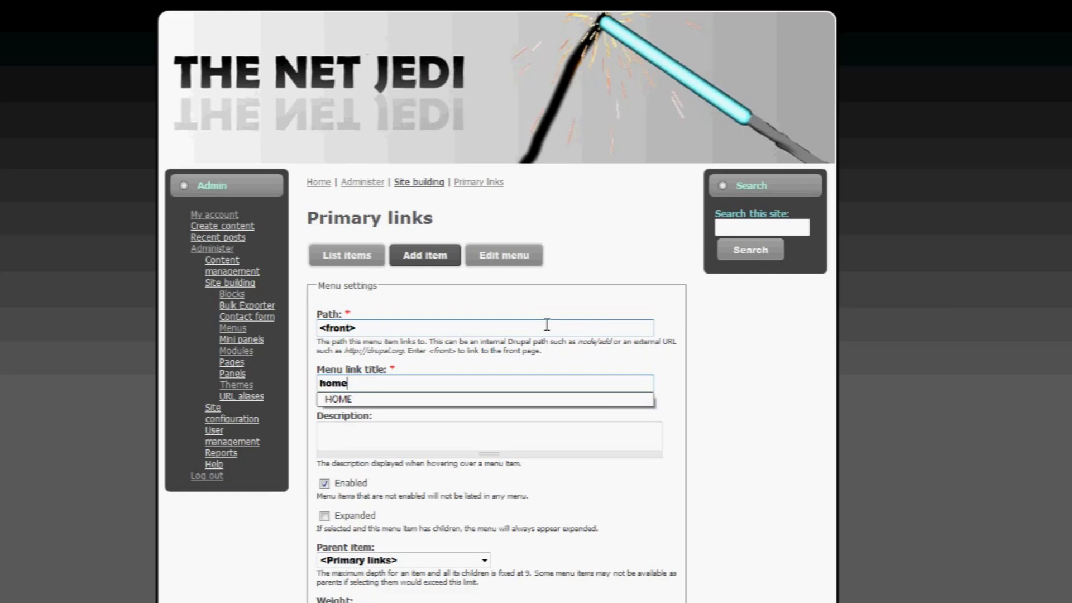
pyautogui.press('BackSpace')
pyautogui.write('e')
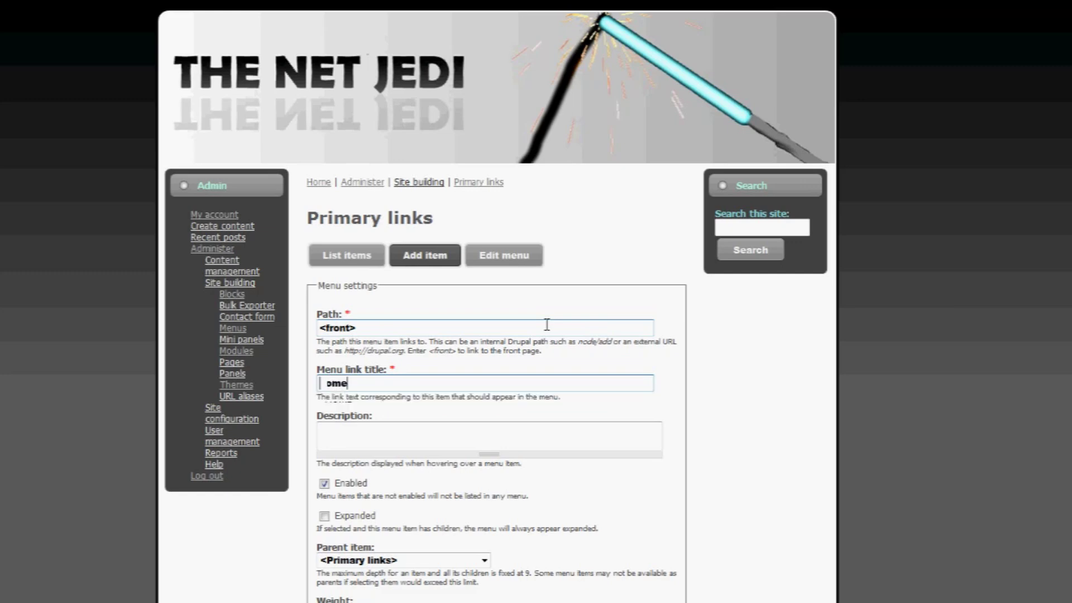
pyautogui.press('BackSpace')
pyautogui.press('BackSpace')
pyautogui.press('BackSpace')
pyautogui.press('BackSpace')
pyautogui.write('HOME')
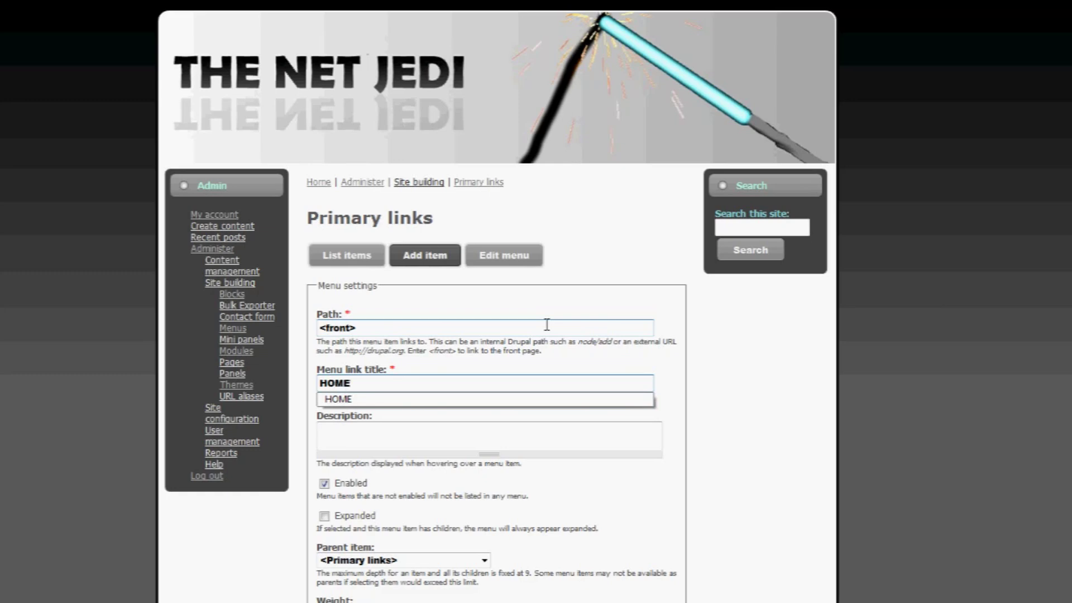
pyautogui.press('Down')
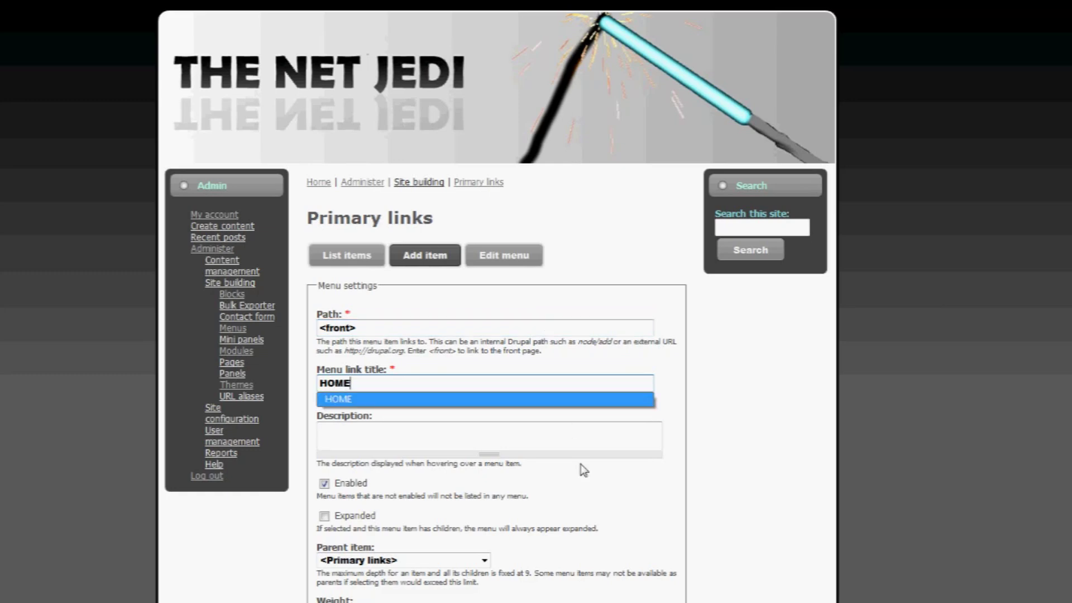
pyautogui.press('Return')
pyautogui.scroll(-3, 465, 426)
pyautogui.click(421, 349)
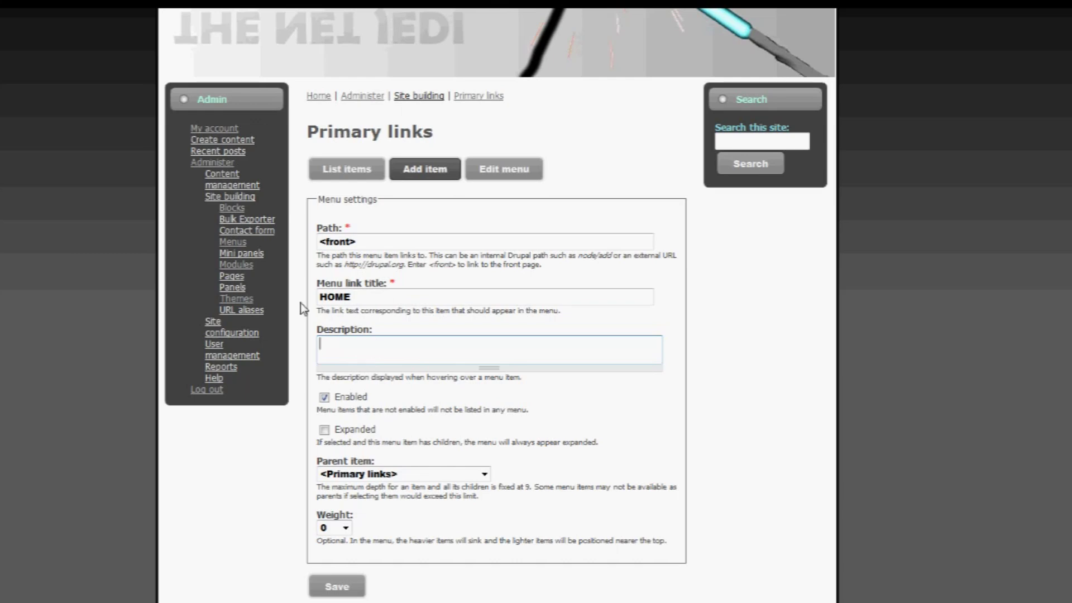
pyautogui.click(338, 297)
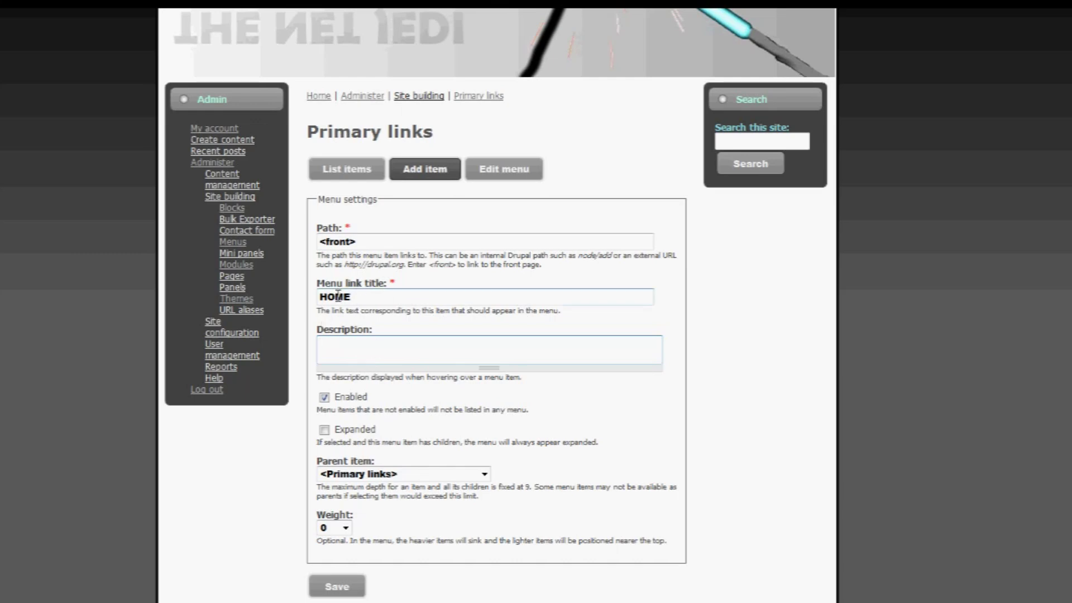
pyautogui.click(391, 342)
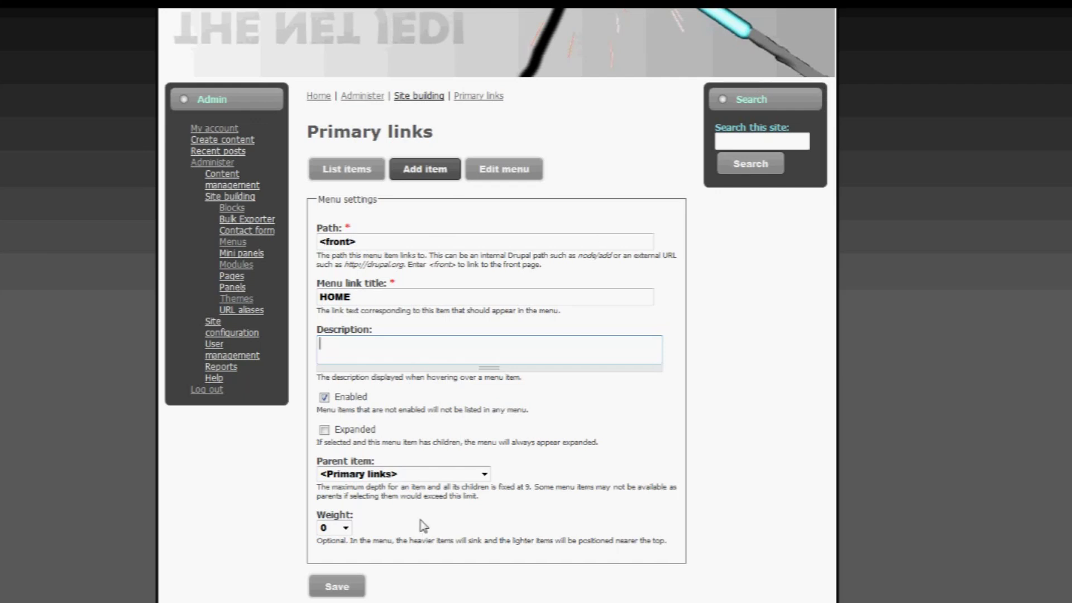
pyautogui.click(346, 528)
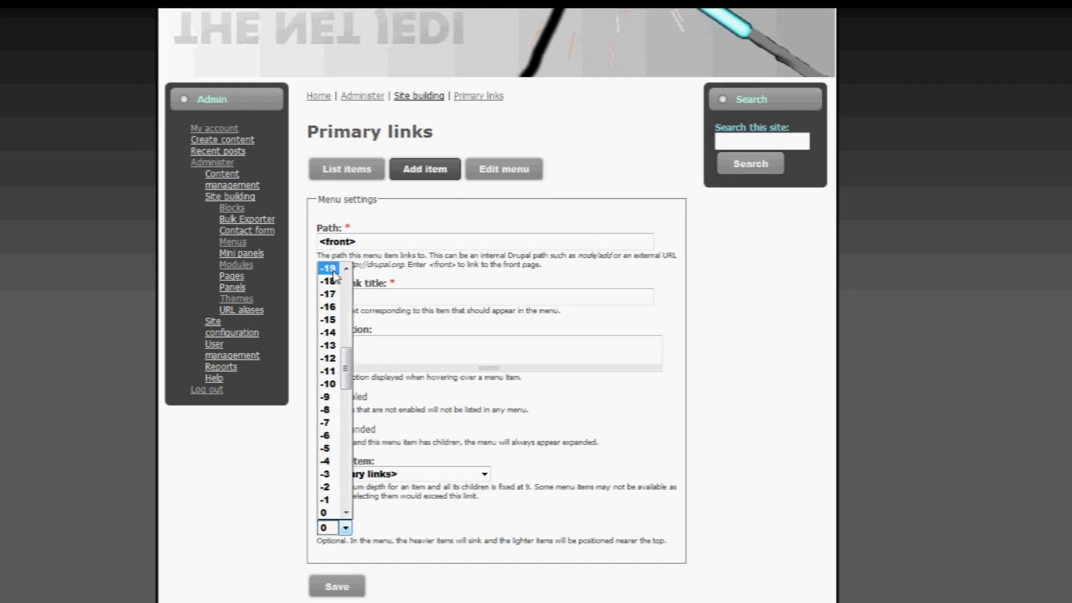
pyautogui.moveTo(348, 383)
pyautogui.mouseDown()
pyautogui.moveTo(348, 296)
pyautogui.moveTo(349, 373)
pyautogui.mouseUp()
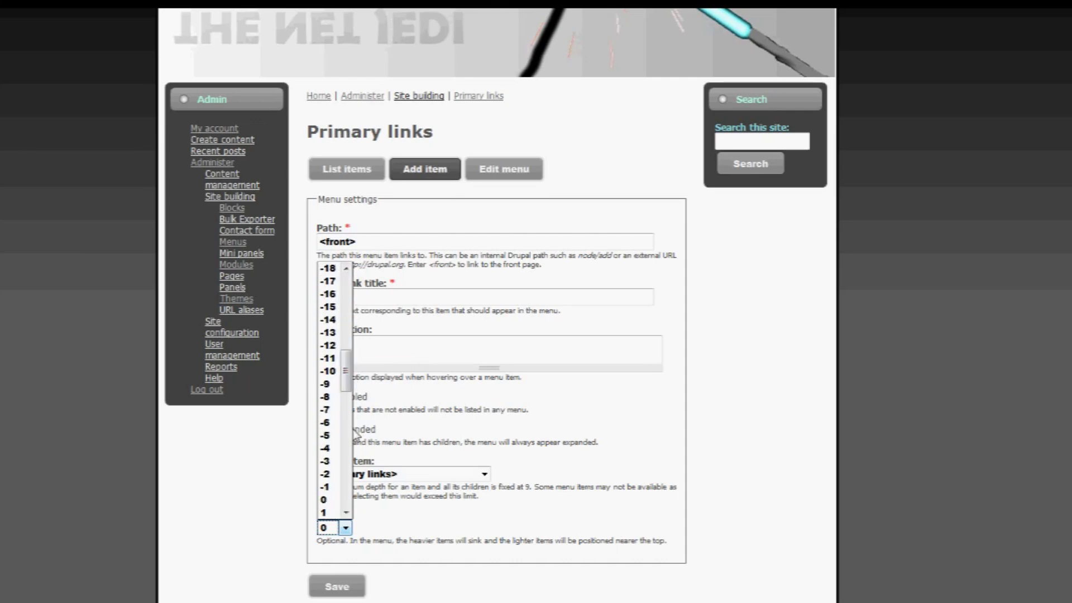
pyautogui.click(333, 503)
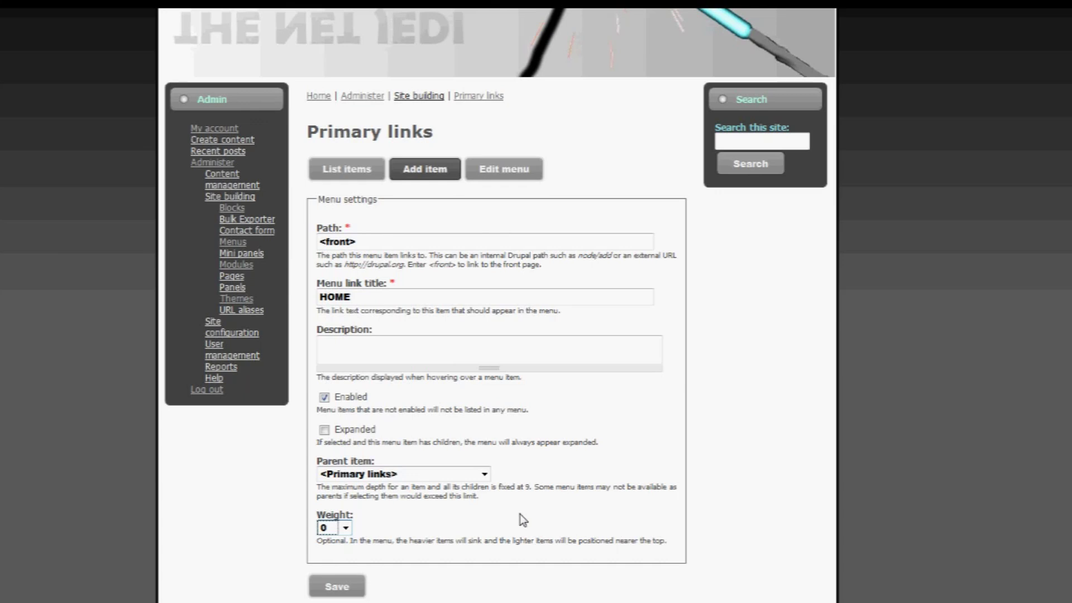
pyautogui.scroll(-2, 517, 512)
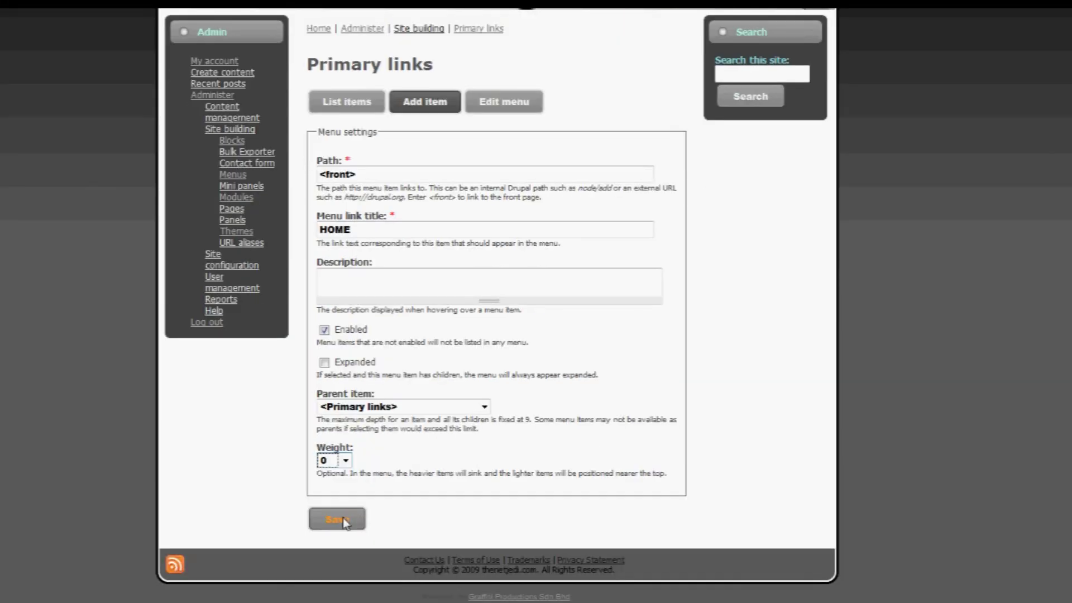
# - Save the HOME link, then open a blank Add item form under Menus > Primary links
pyautogui.click(343, 520)
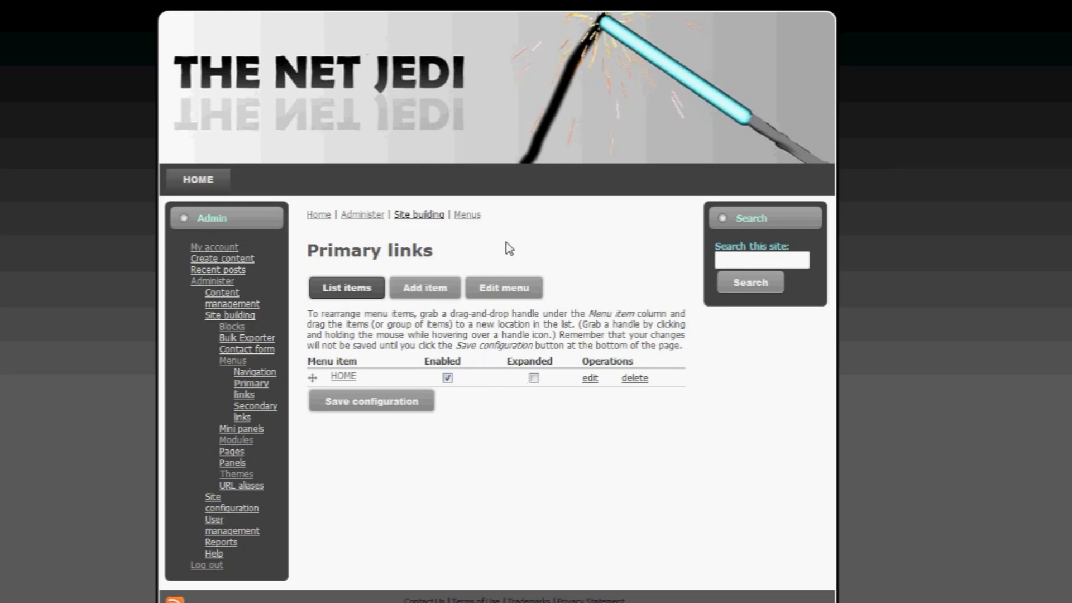
pyautogui.click(207, 183)
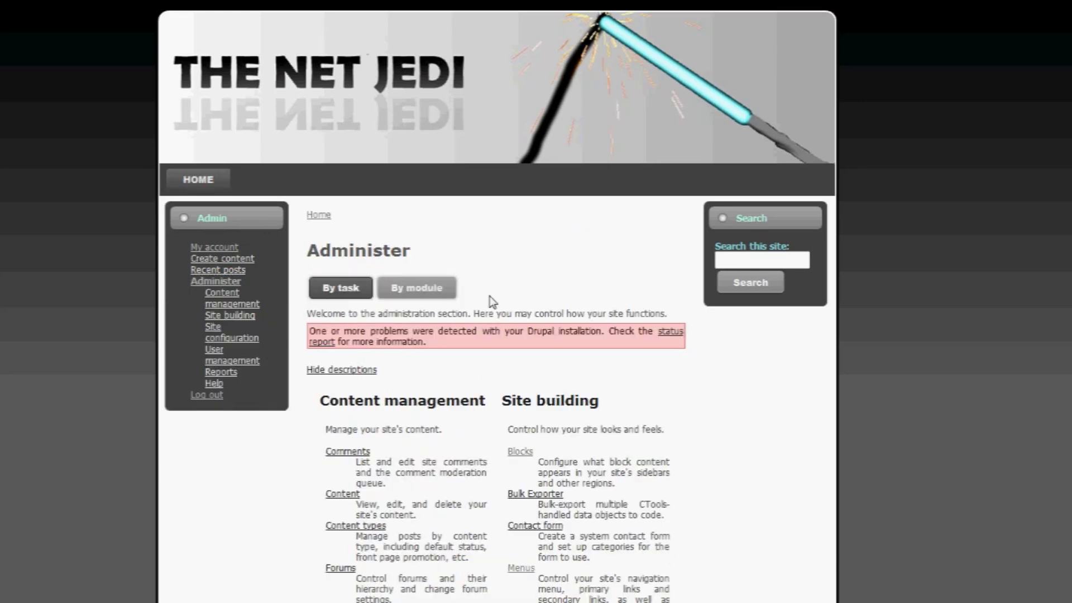
pyautogui.scroll(-3, 491, 312)
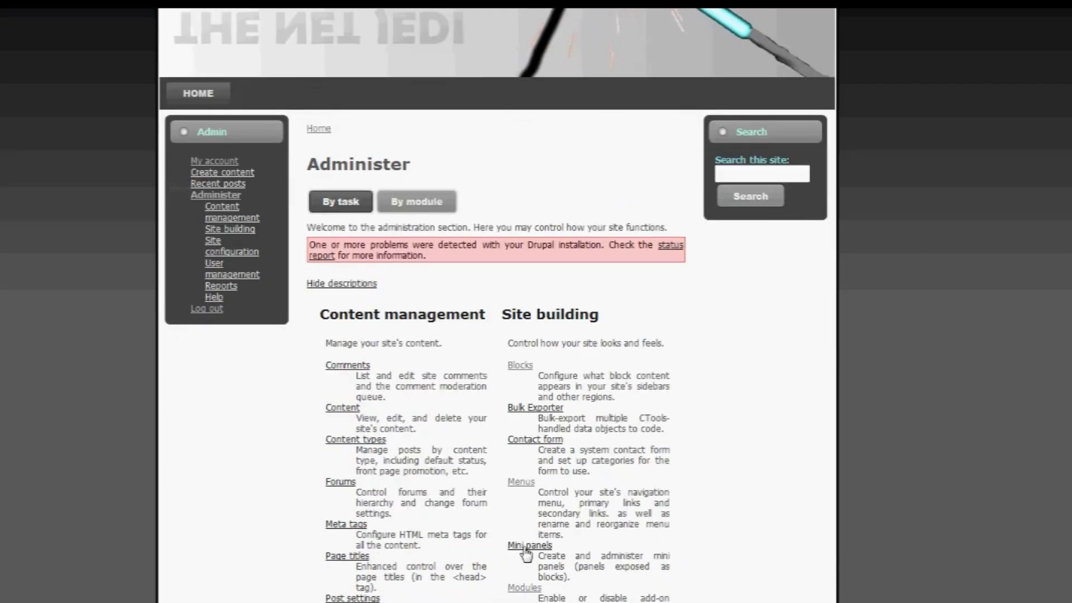
pyautogui.click(523, 484)
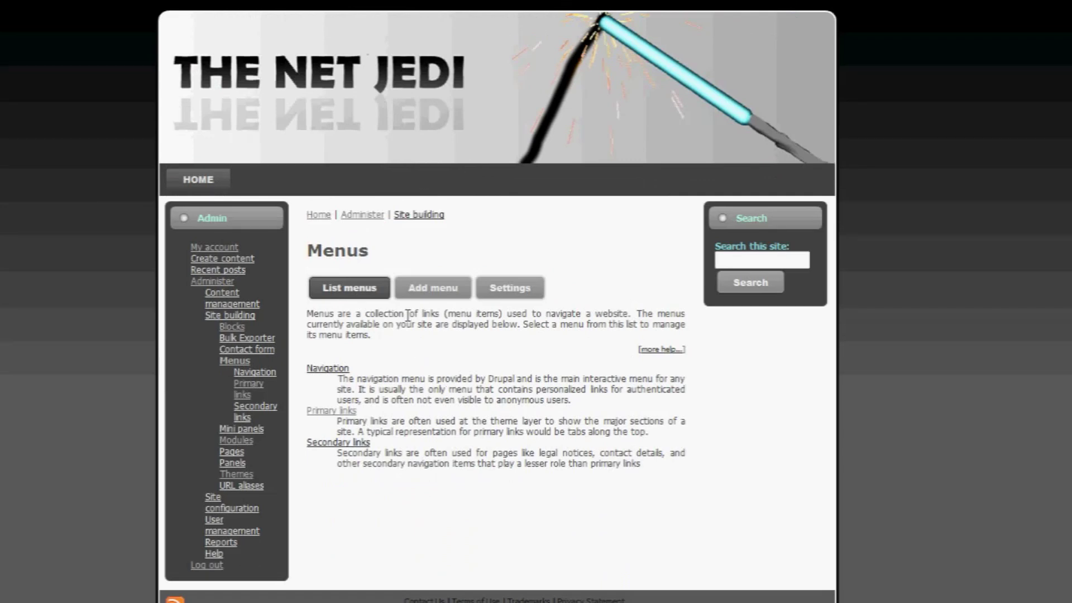
pyautogui.click(332, 411)
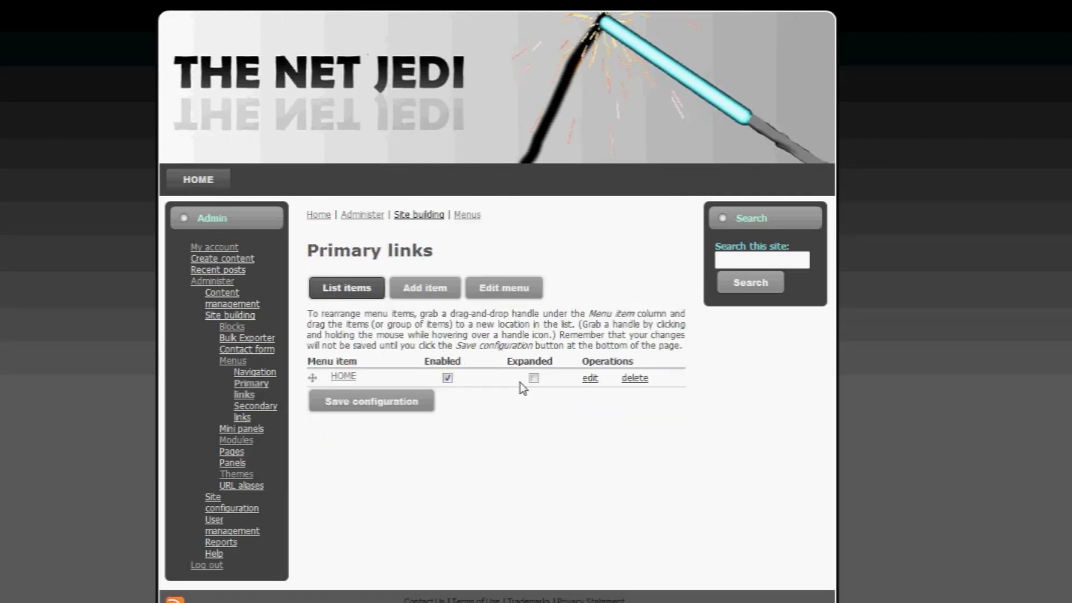
pyautogui.click(429, 291)
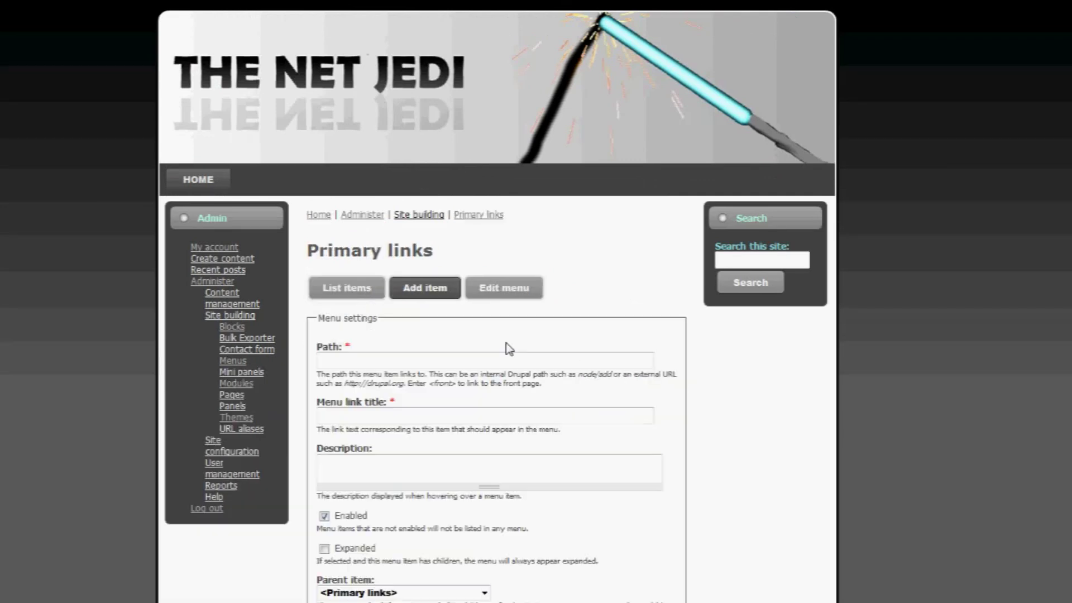
pyautogui.click(503, 353)
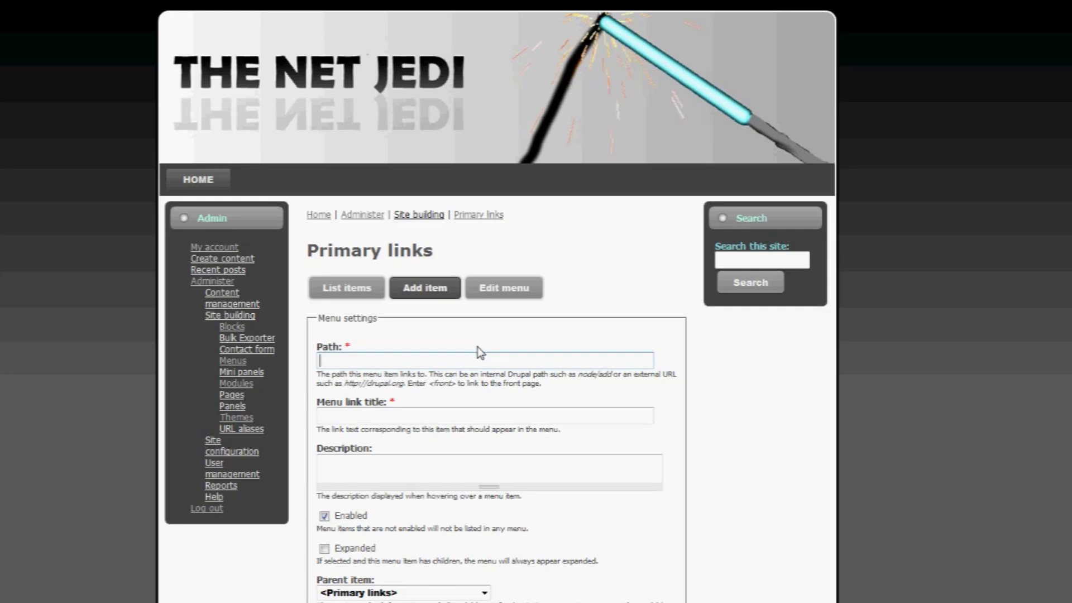
pyautogui.write('http:')
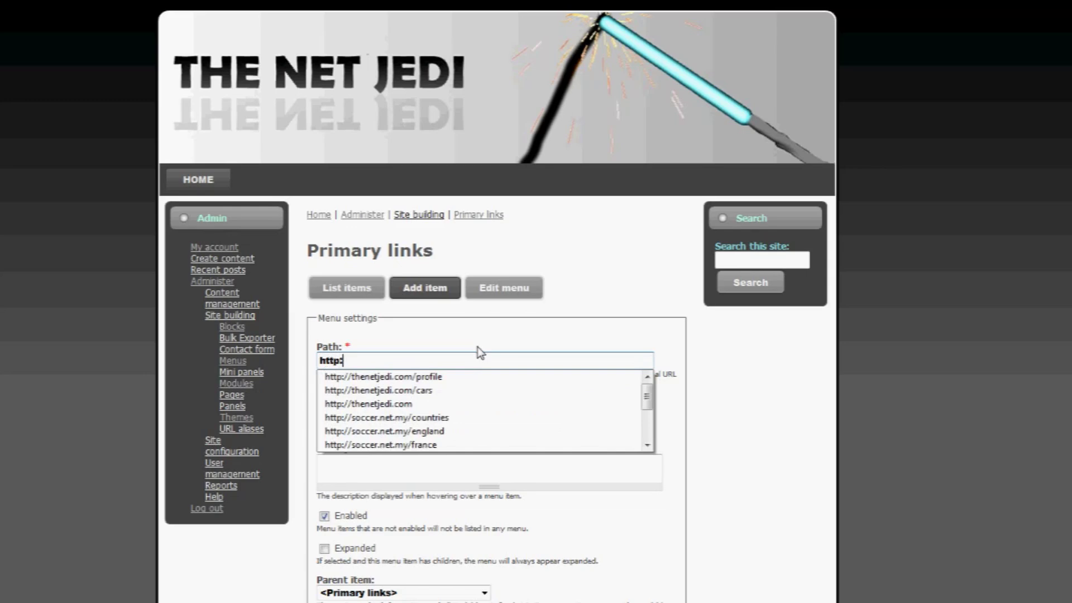
pyautogui.write('//thenet')
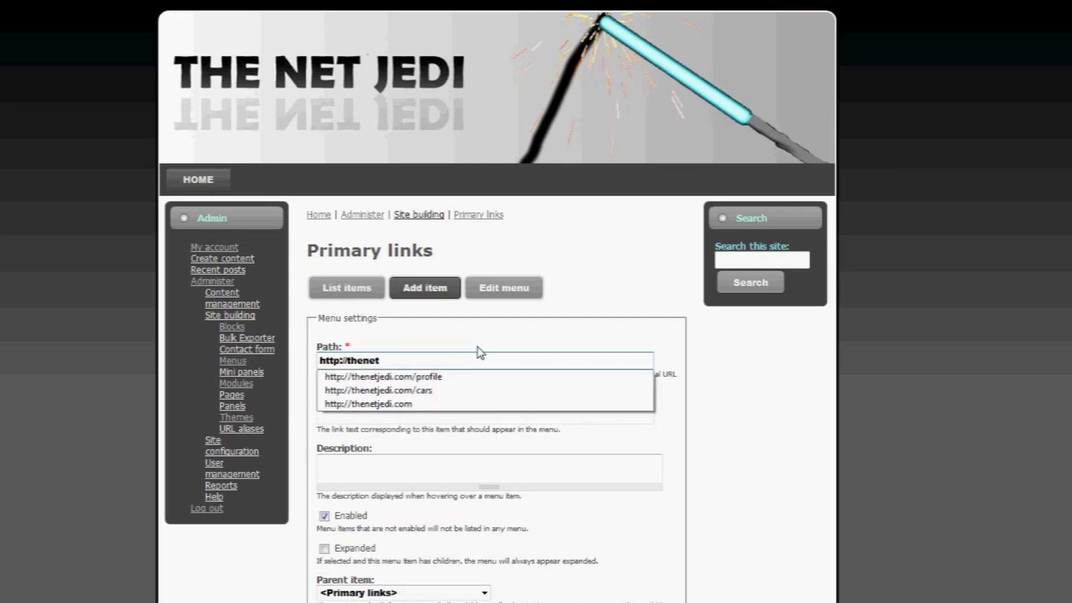
pyautogui.write('jedi.com/cars')
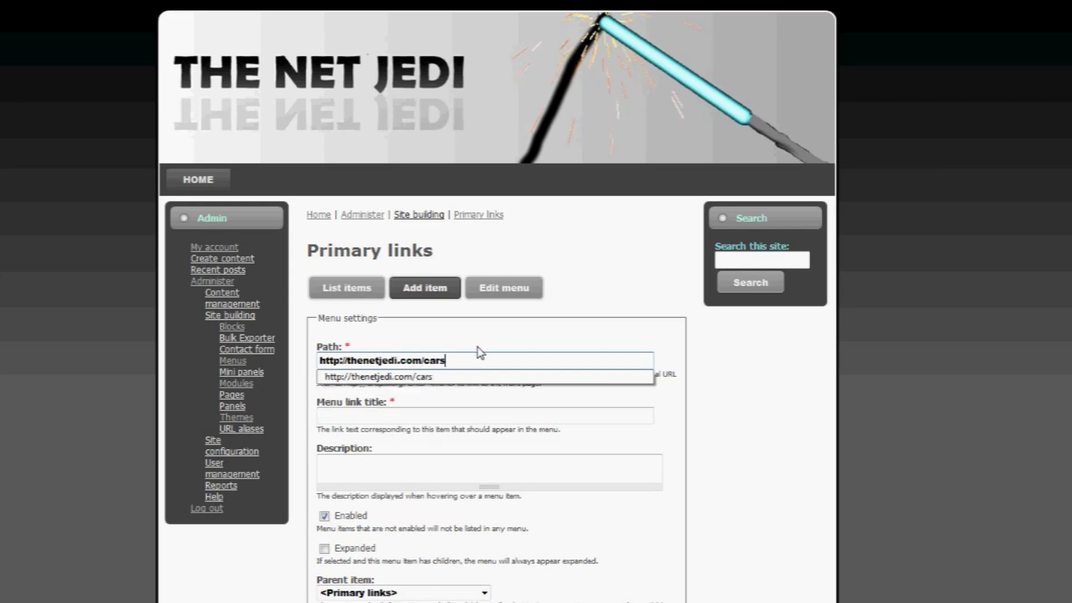
pyautogui.click(465, 376)
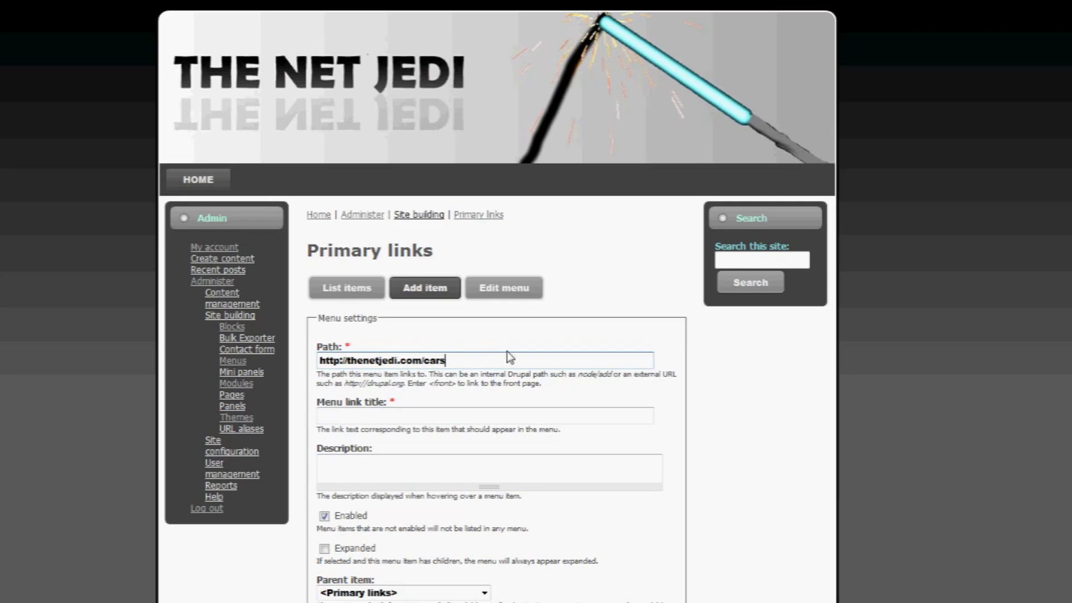
pyautogui.click(469, 415)
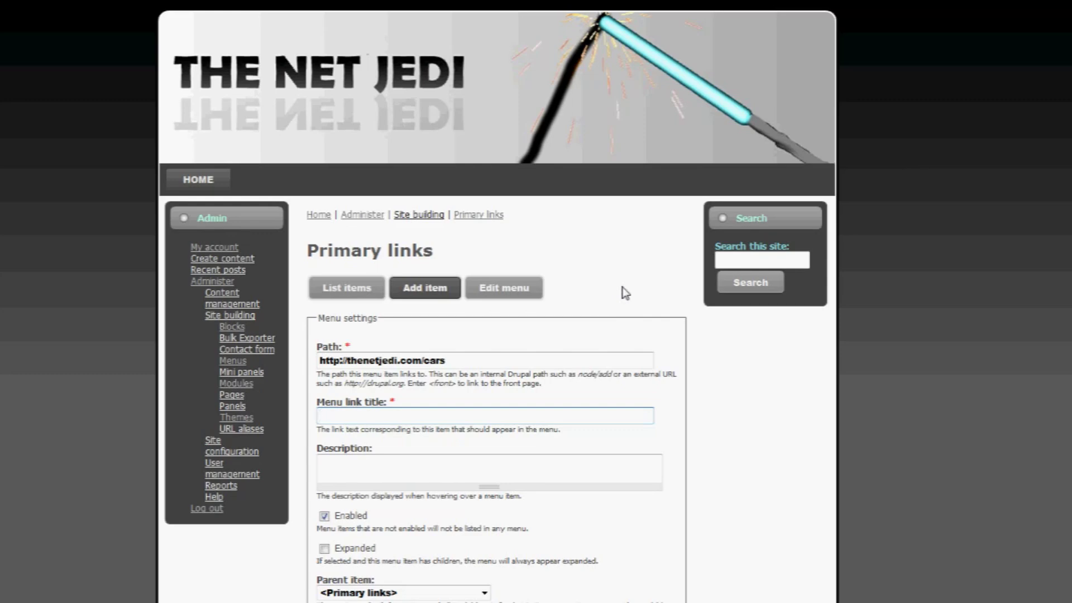
pyautogui.write('CARS')
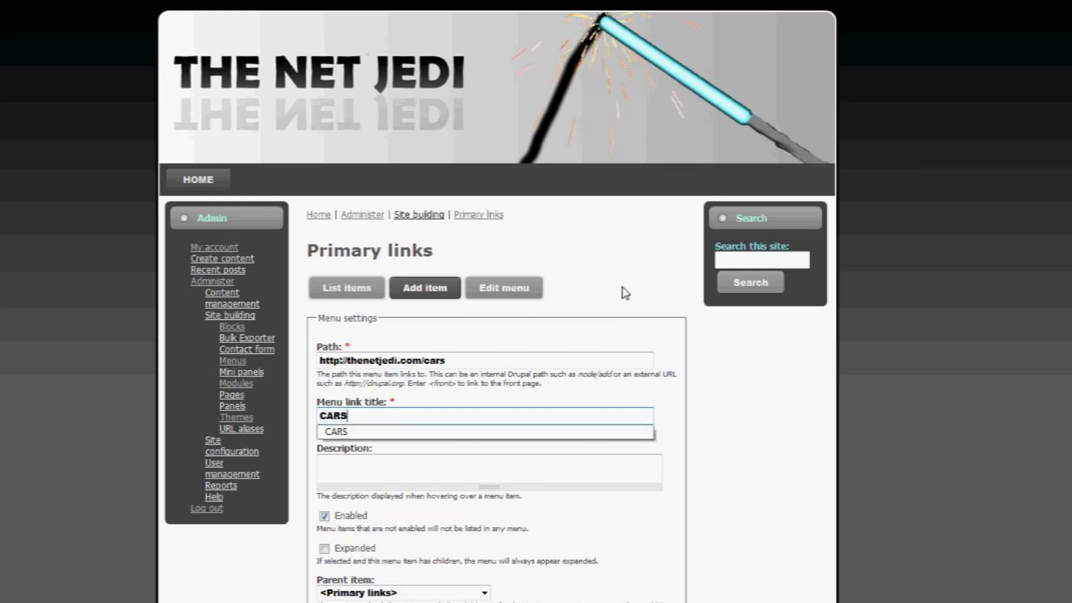
# - Enter the description 'Cars with sexy girls leaning on them', correcting a typo along the way
pyautogui.click(487, 466)
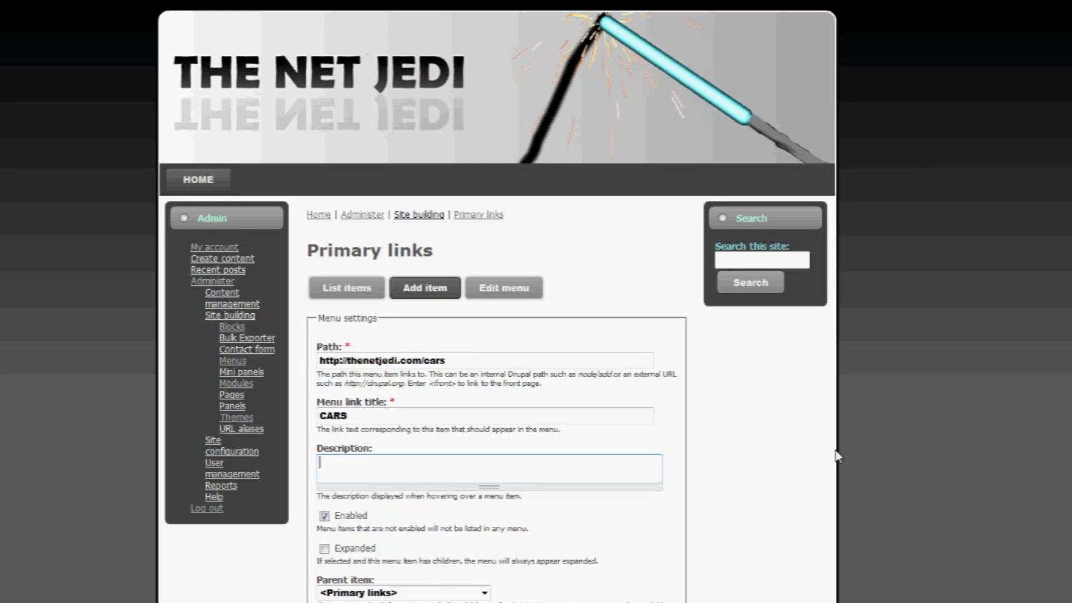
pyautogui.write('Cars with sexy girls lear')
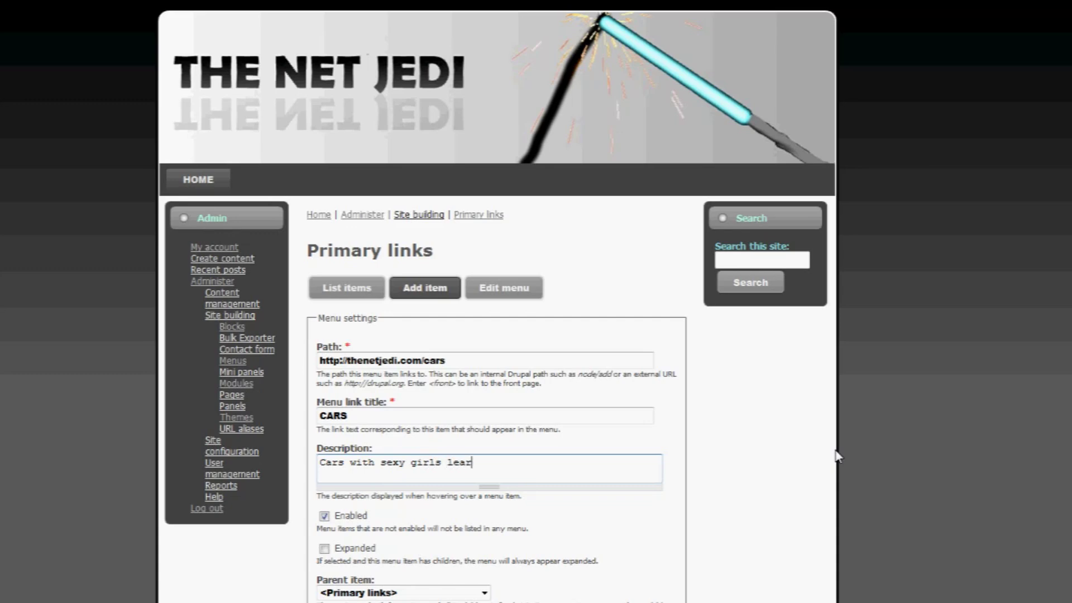
pyautogui.press('BackSpace')
pyautogui.write('ning on them')
pyautogui.scroll(-3, 702, 433)
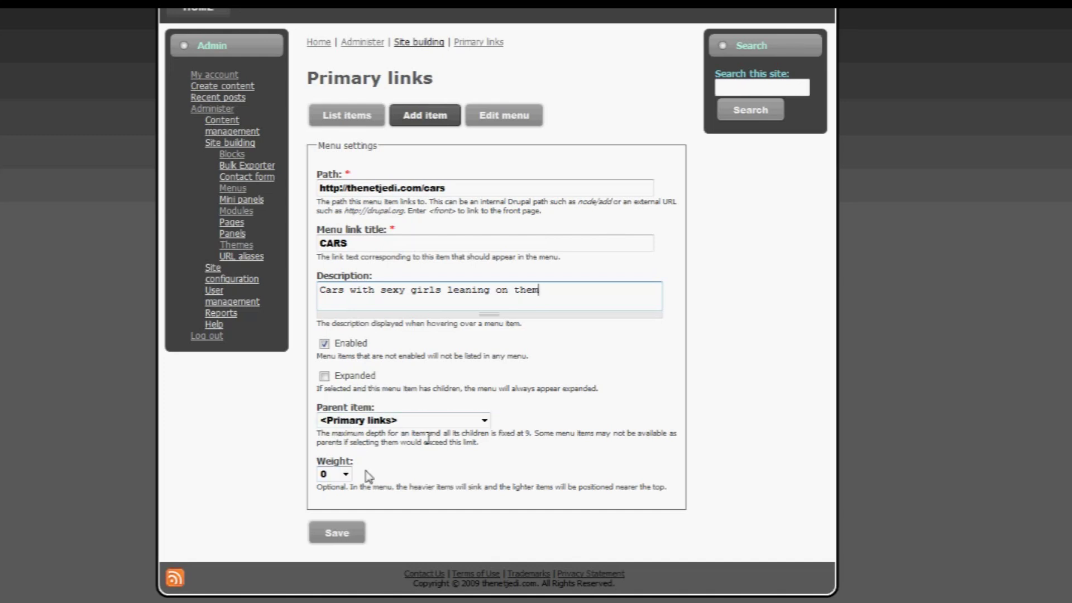
# - Save the CARS link so it appears in Primary links and the menu bar
pyautogui.click(339, 537)
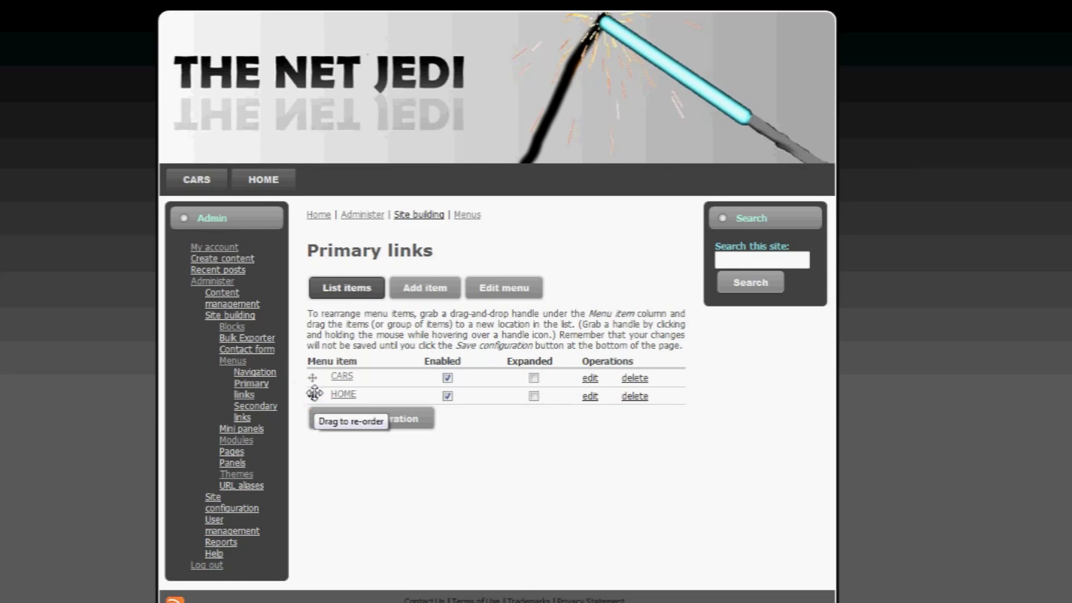
# - Drag HOME above CARS, save the configuration, and check the HOME tab in the menu bar
pyautogui.moveTo(314, 393); pyautogui.dragTo(312, 376)
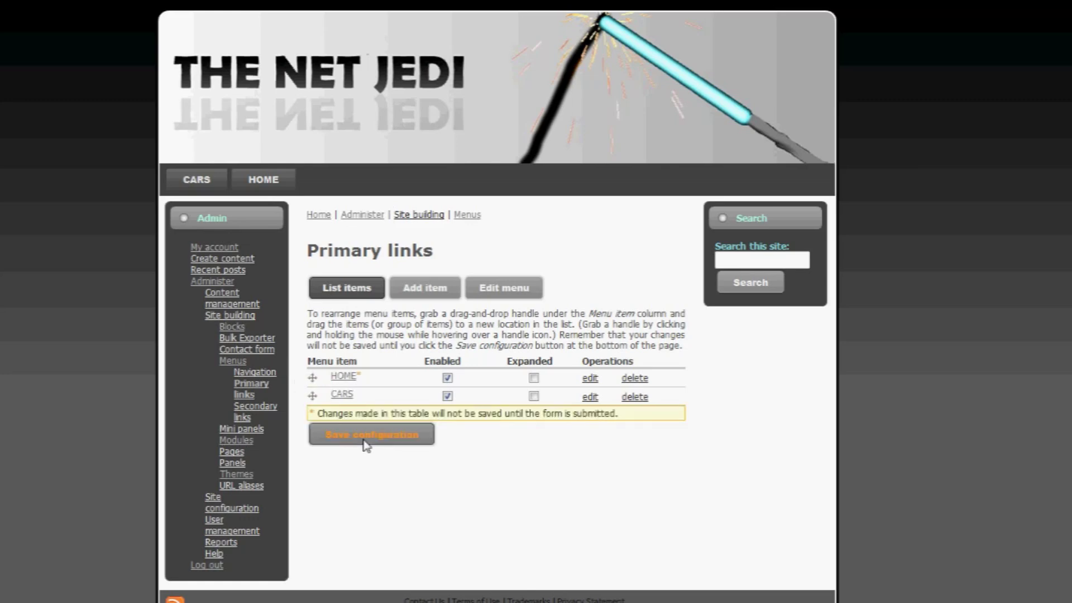
pyautogui.click(366, 442)
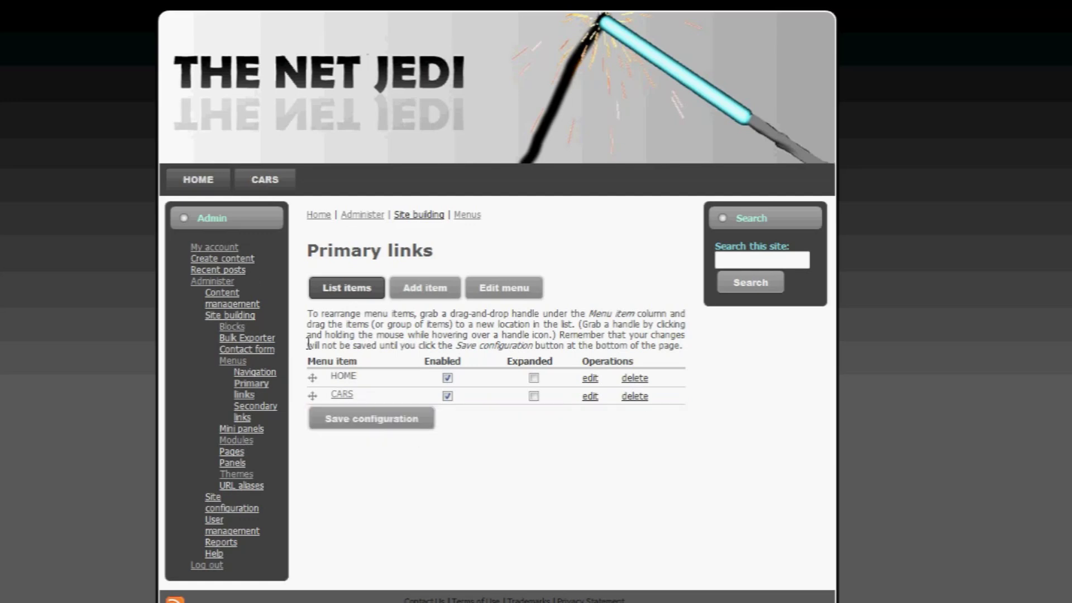
pyautogui.click(215, 187)
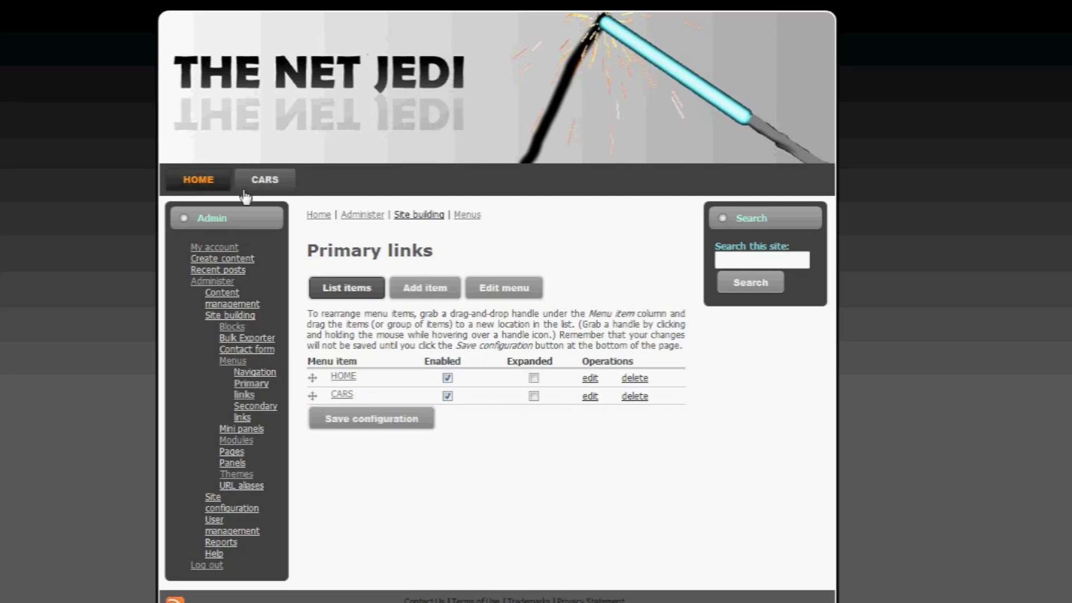